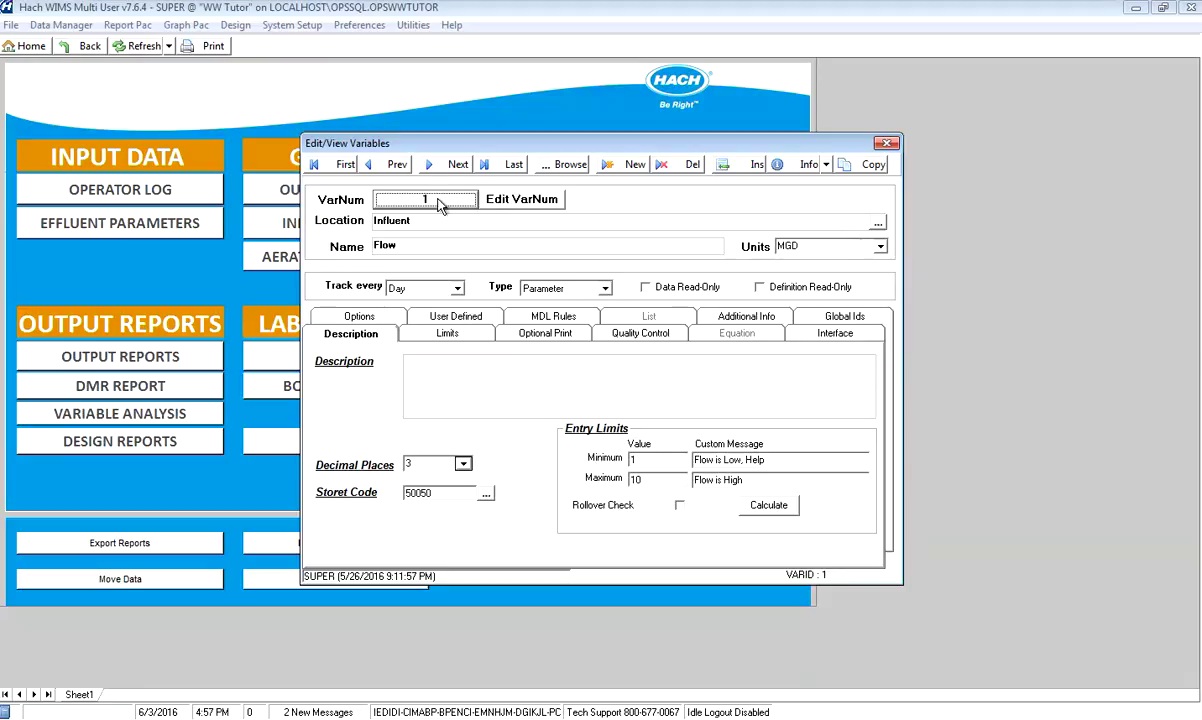
# - Load Effluent variable 4041 TSS into Edit/View Variables from the VarNum variable list
pyautogui.click(437, 200)
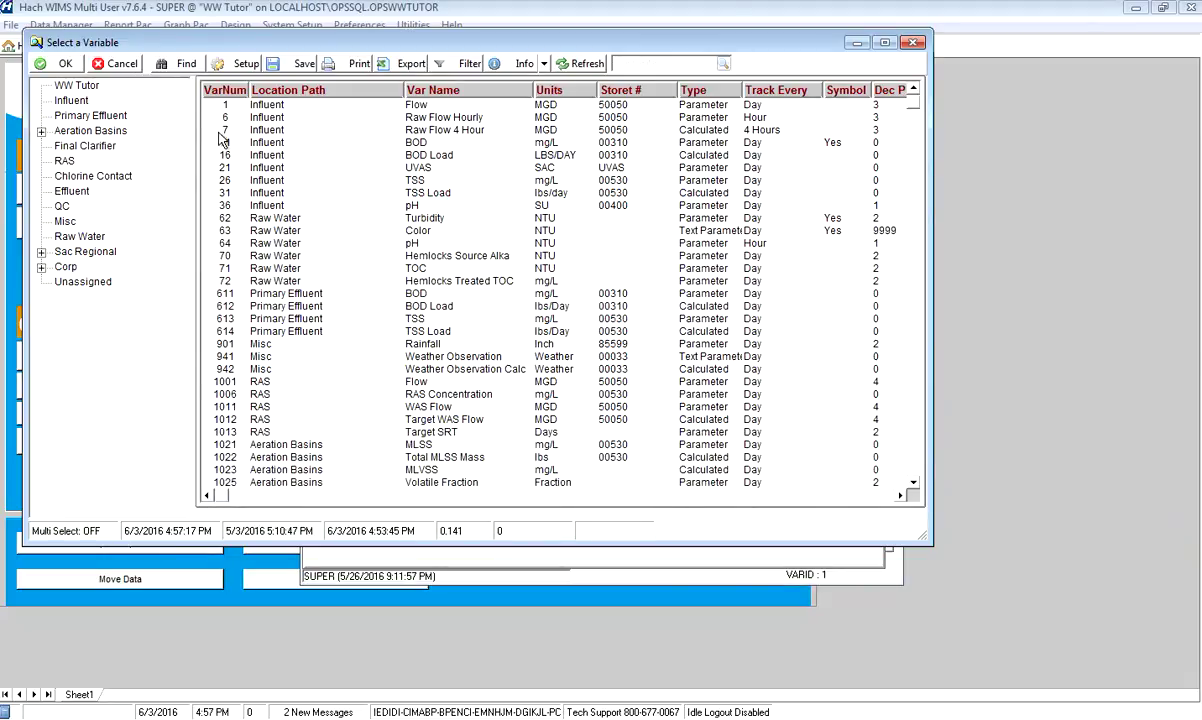
pyautogui.click(80, 192)
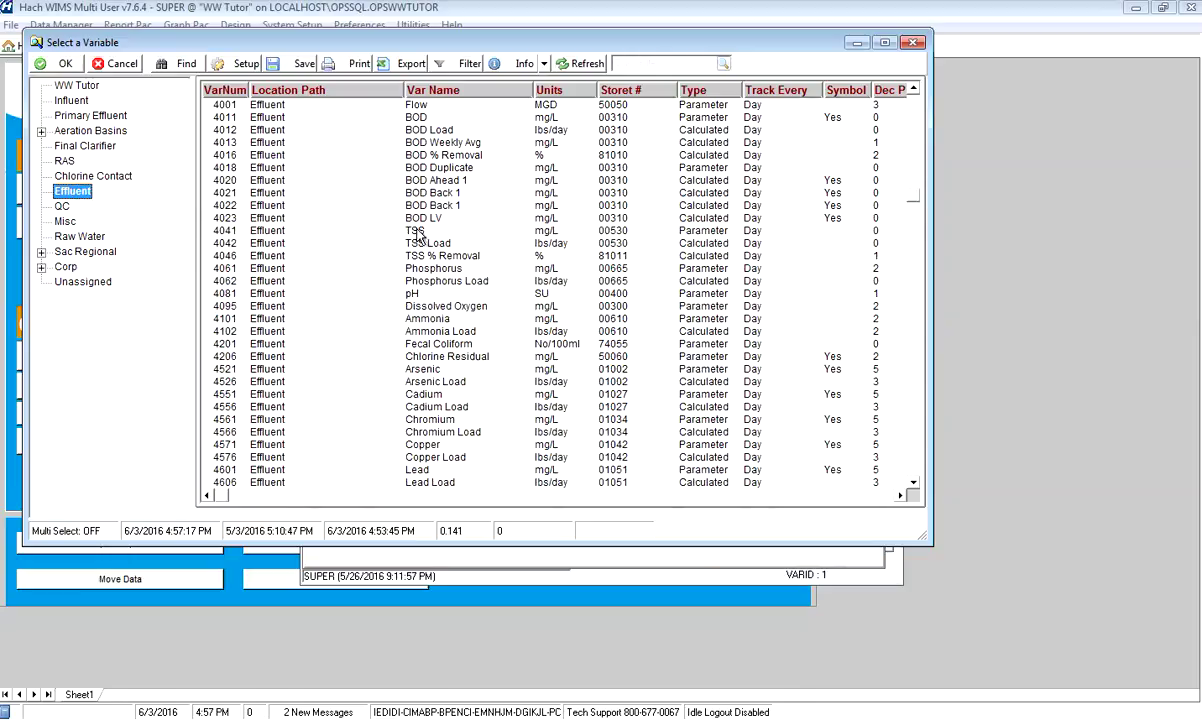
pyautogui.doubleClick(250, 230)
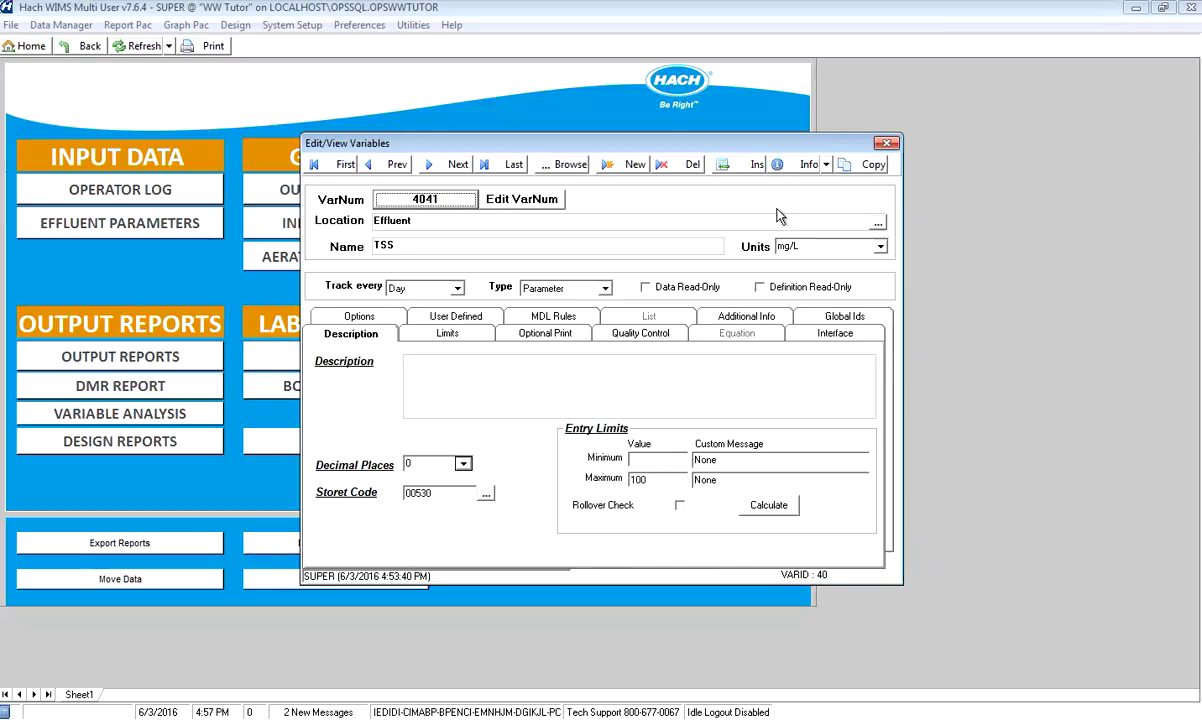
# - Copy the TSS variable to new variable number 4044
pyautogui.click(851, 168)
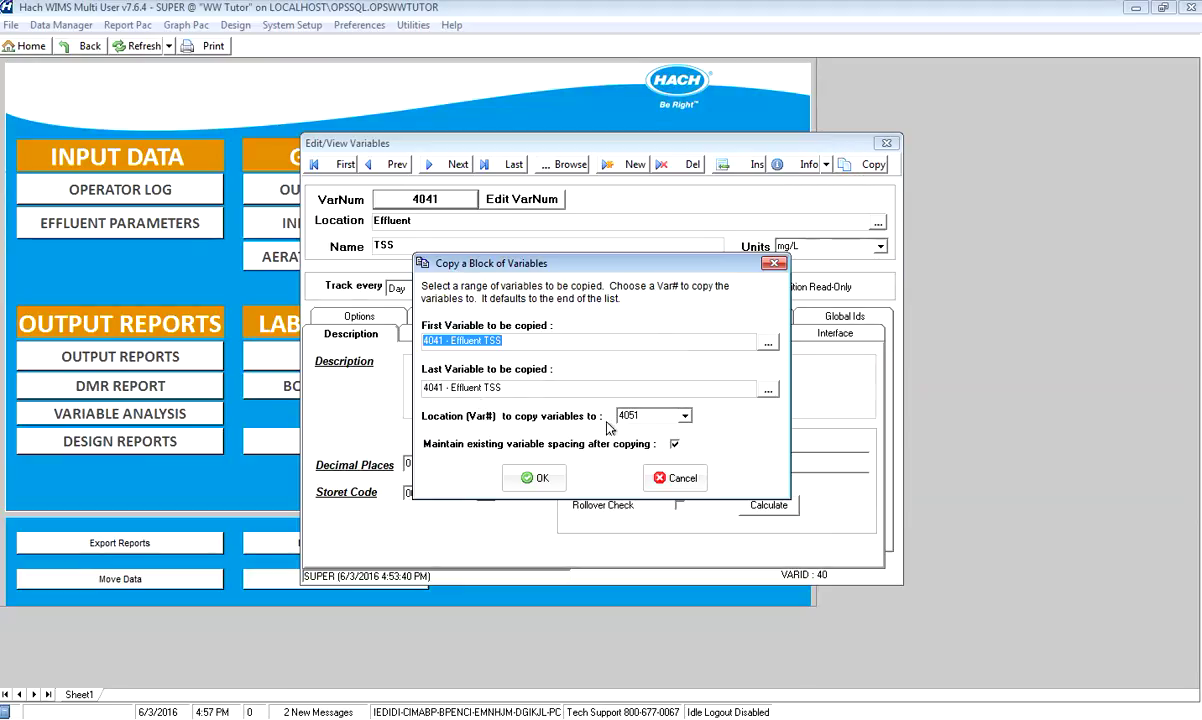
pyautogui.click(630, 415)
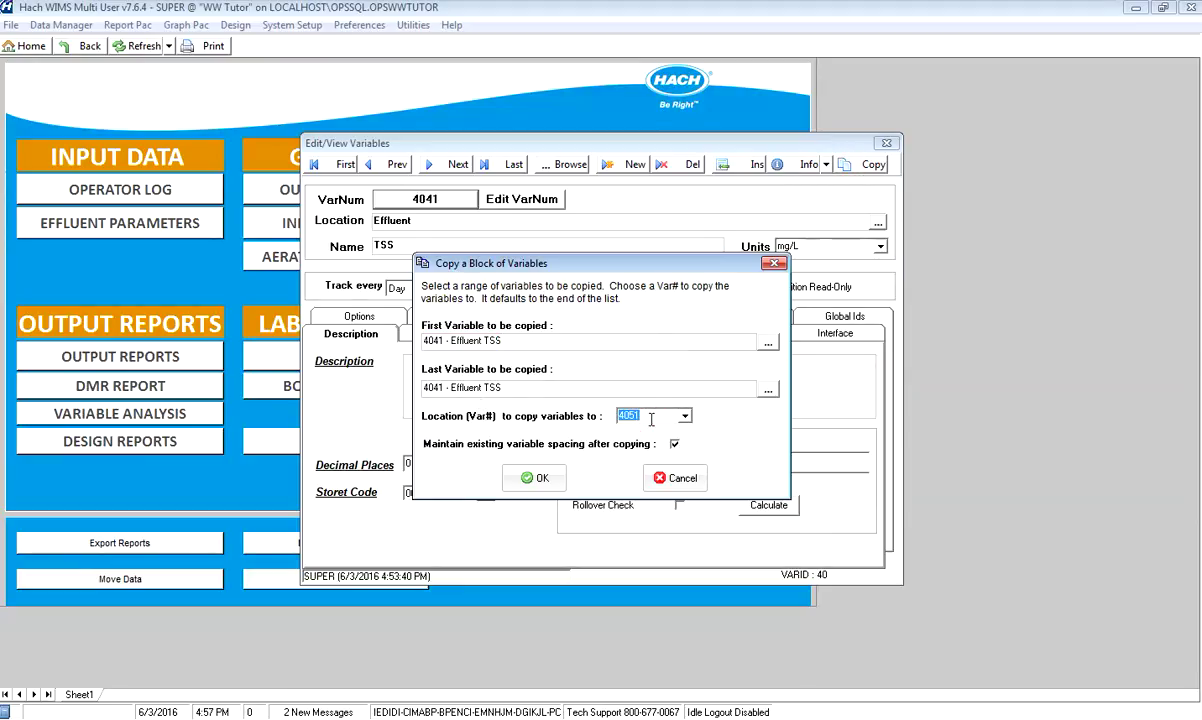
pyautogui.write('4044')
pyautogui.click(510, 478)
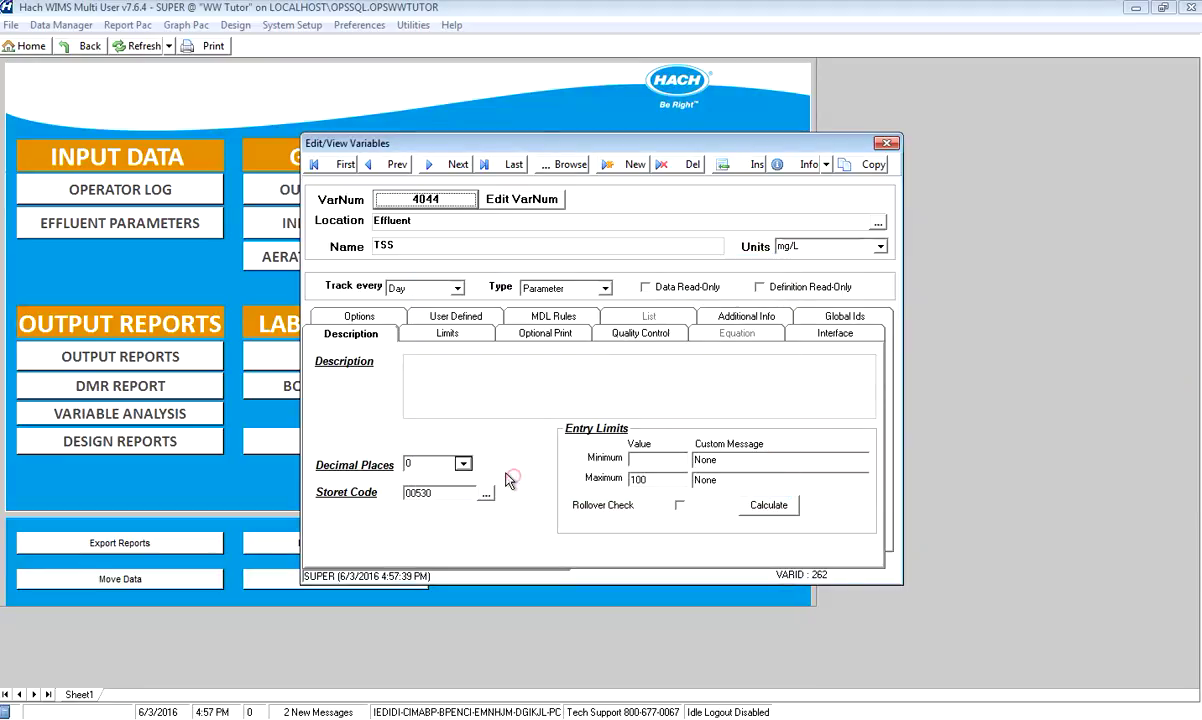
# - Rename variable 4044 to 'TSS Weekly Avg' and set its type to Calculated
pyautogui.click(397, 245)
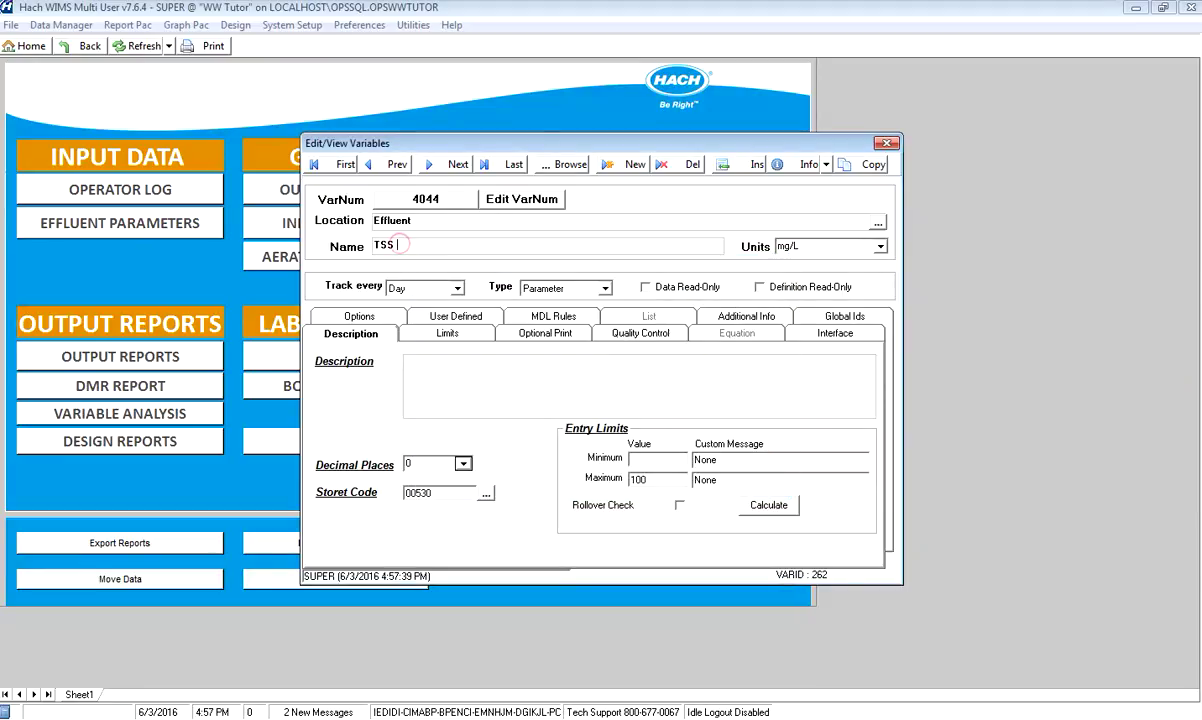
pyautogui.write('We')
pyautogui.write('ekly Avg')
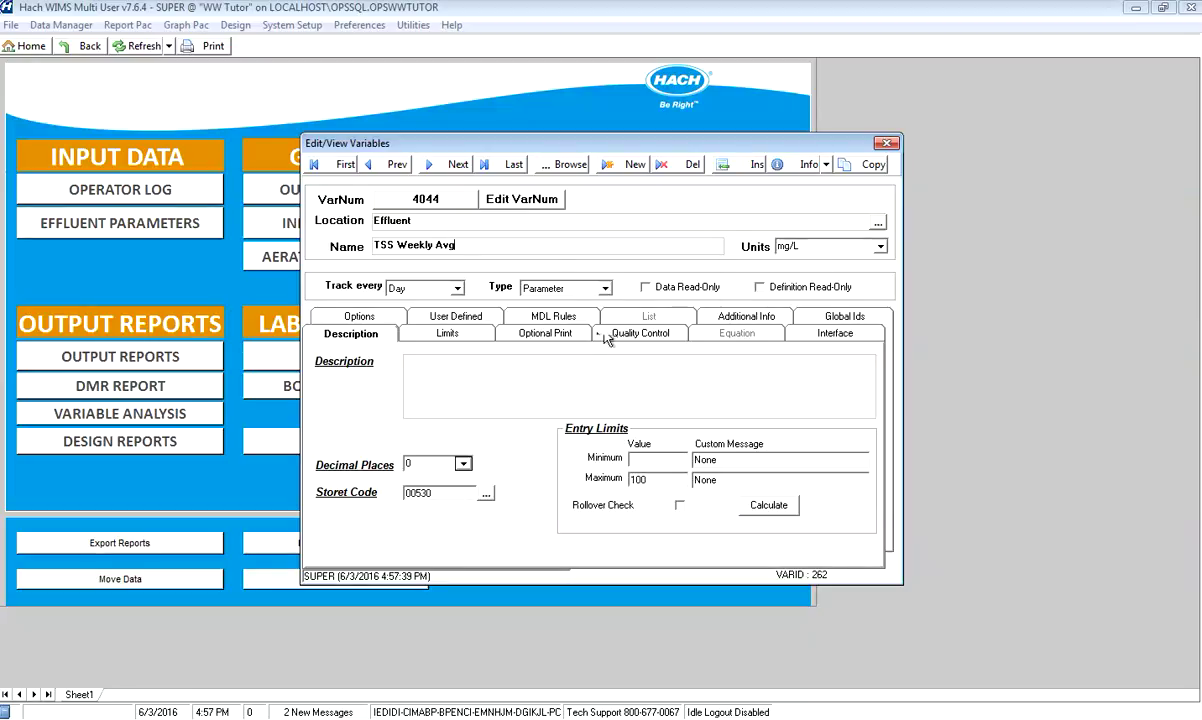
pyautogui.click(540, 290)
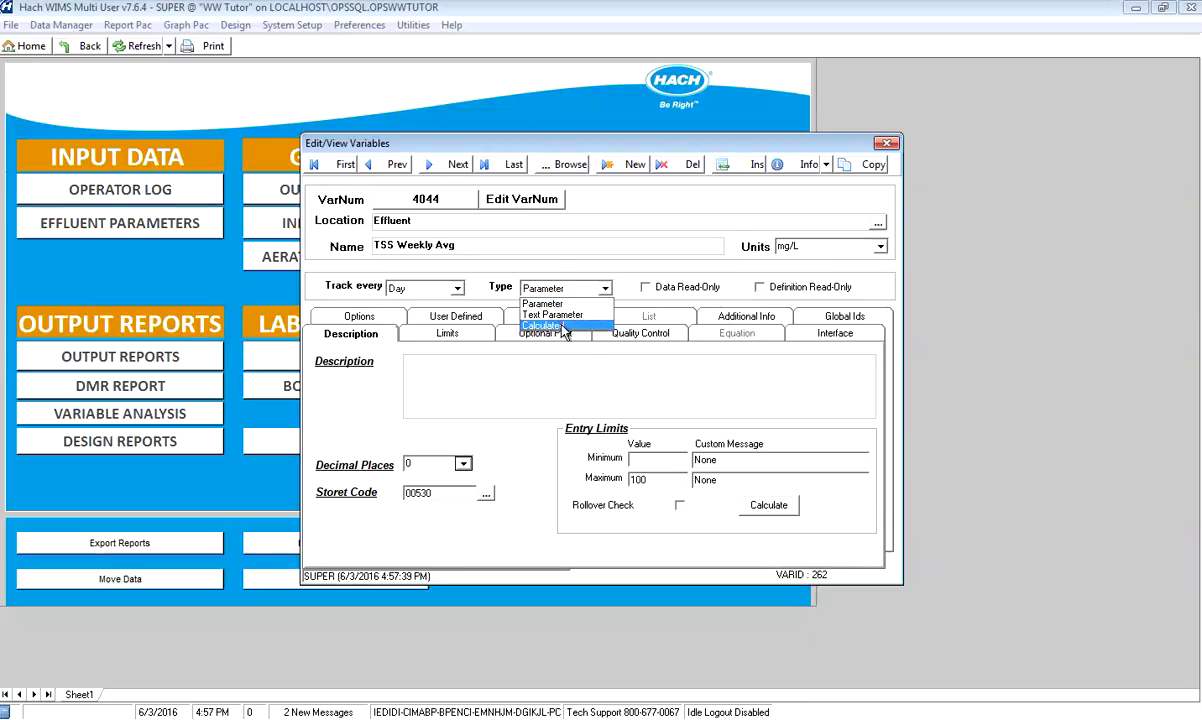
pyautogui.click(540, 313)
pyautogui.click(726, 336)
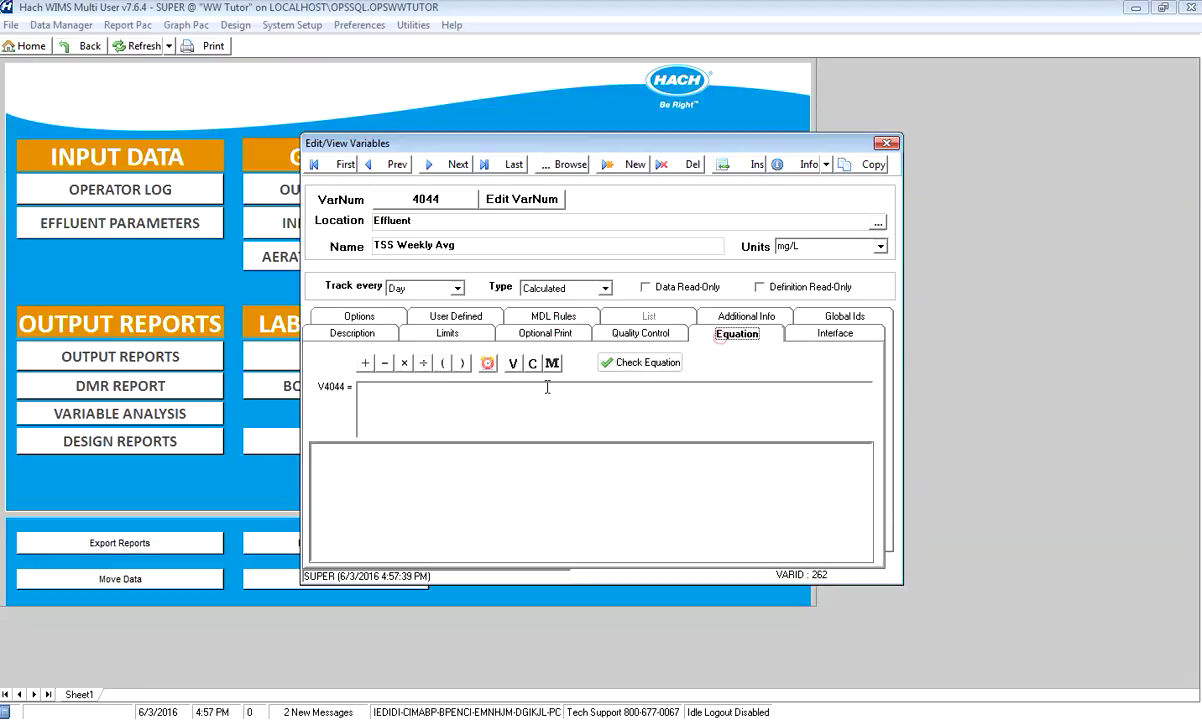
# - Search Help for 'Weekly Average' and display the WAVGn weekly average function topic
pyautogui.click(370, 402)
pyautogui.press('F1')
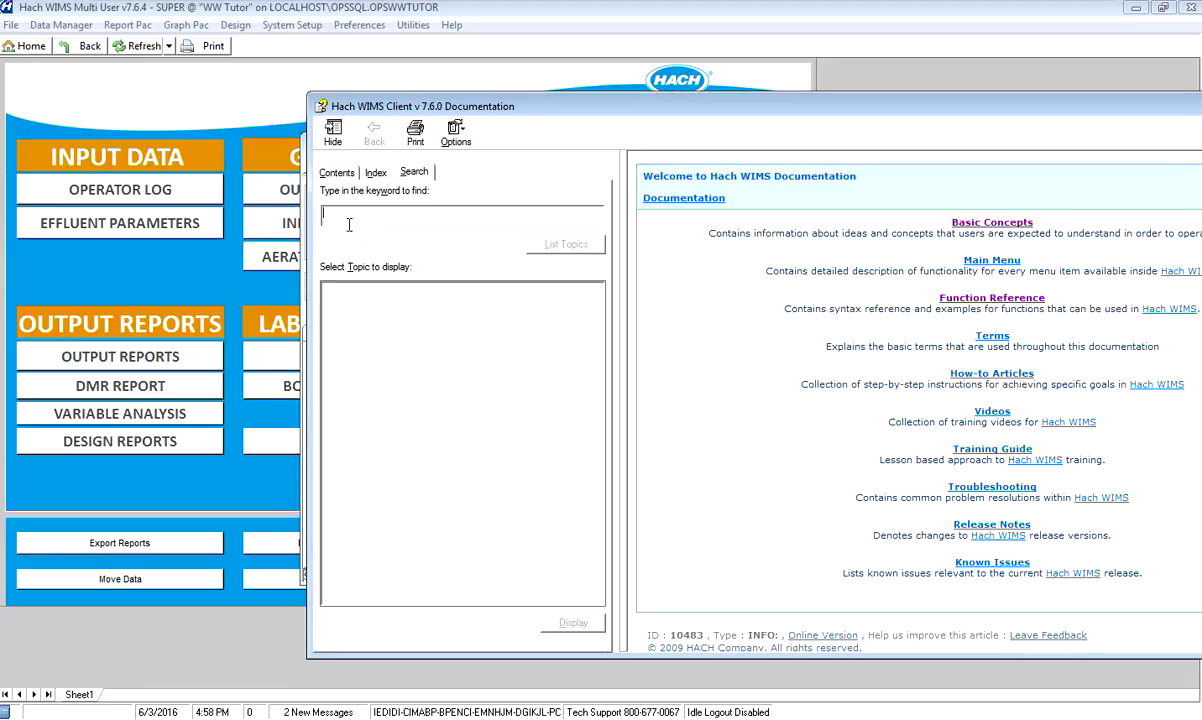
pyautogui.write('Weekly Average')
pyautogui.press('Return')
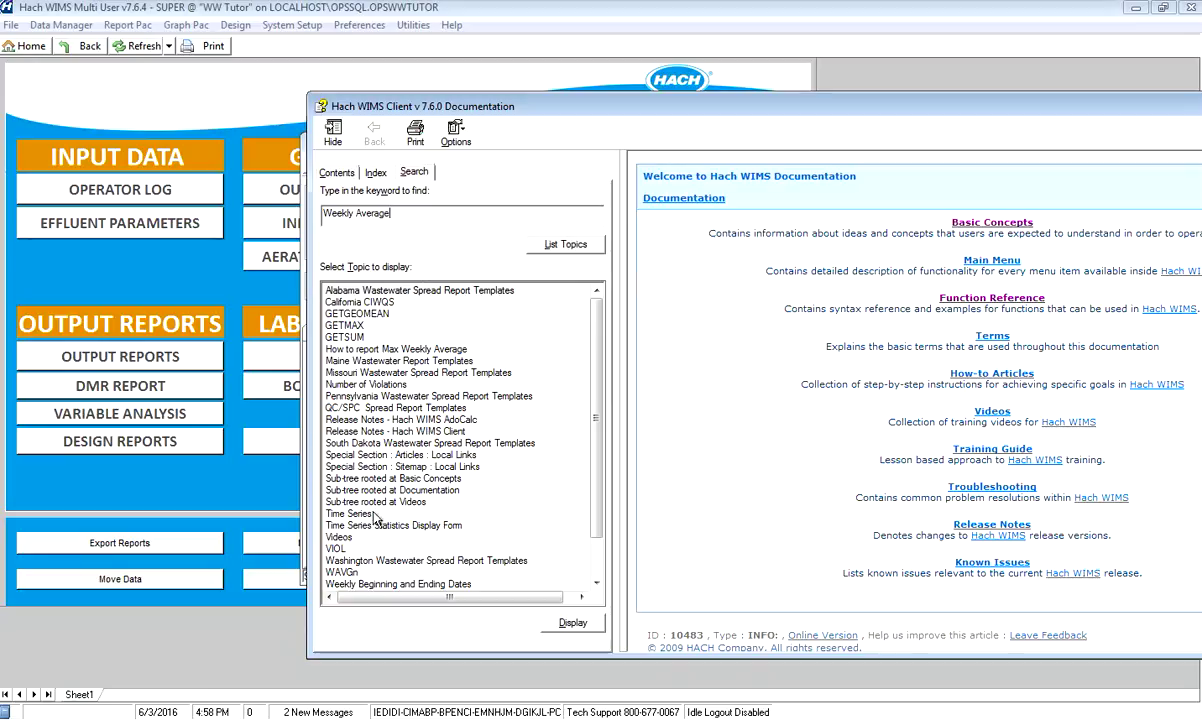
pyautogui.click(337, 573)
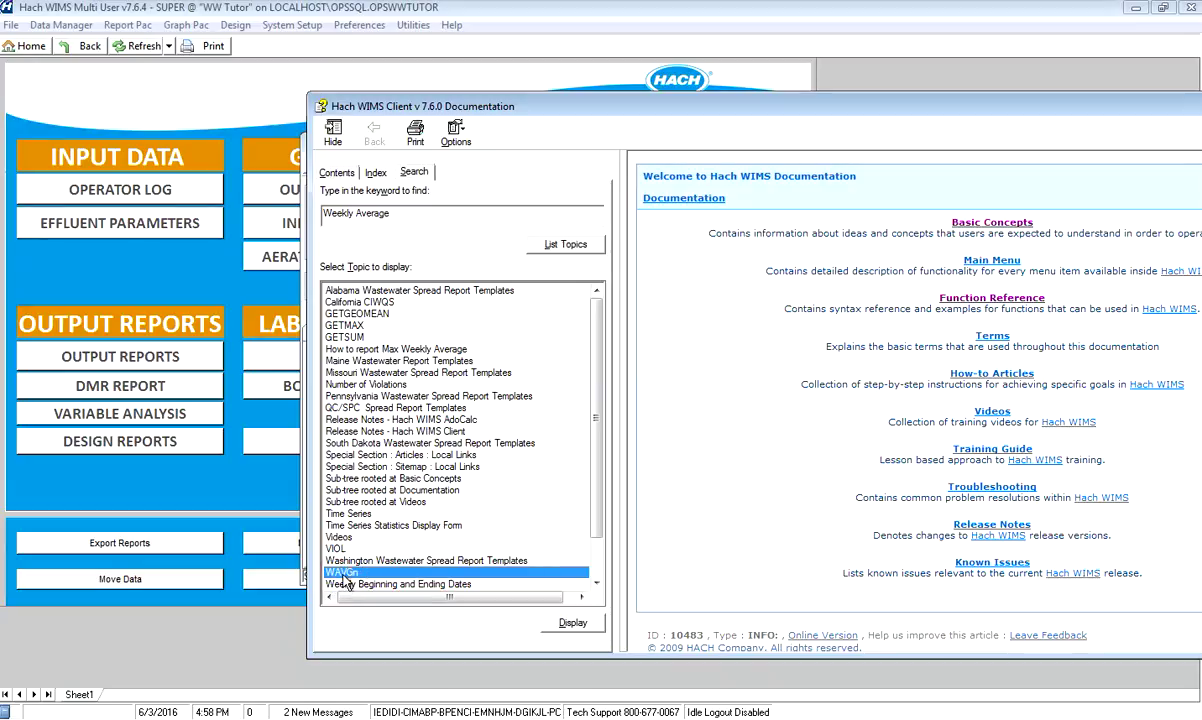
pyautogui.doubleClick(342, 573)
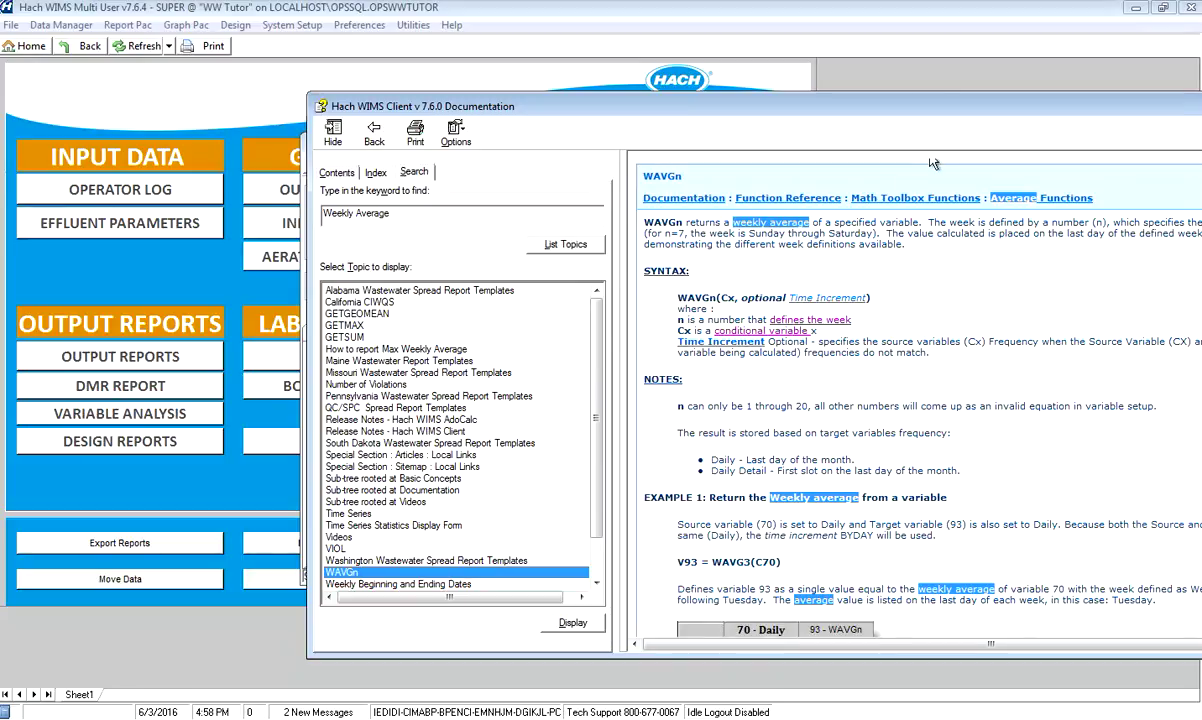
pyautogui.moveTo(897, 104); pyautogui.dragTo(700, 62)
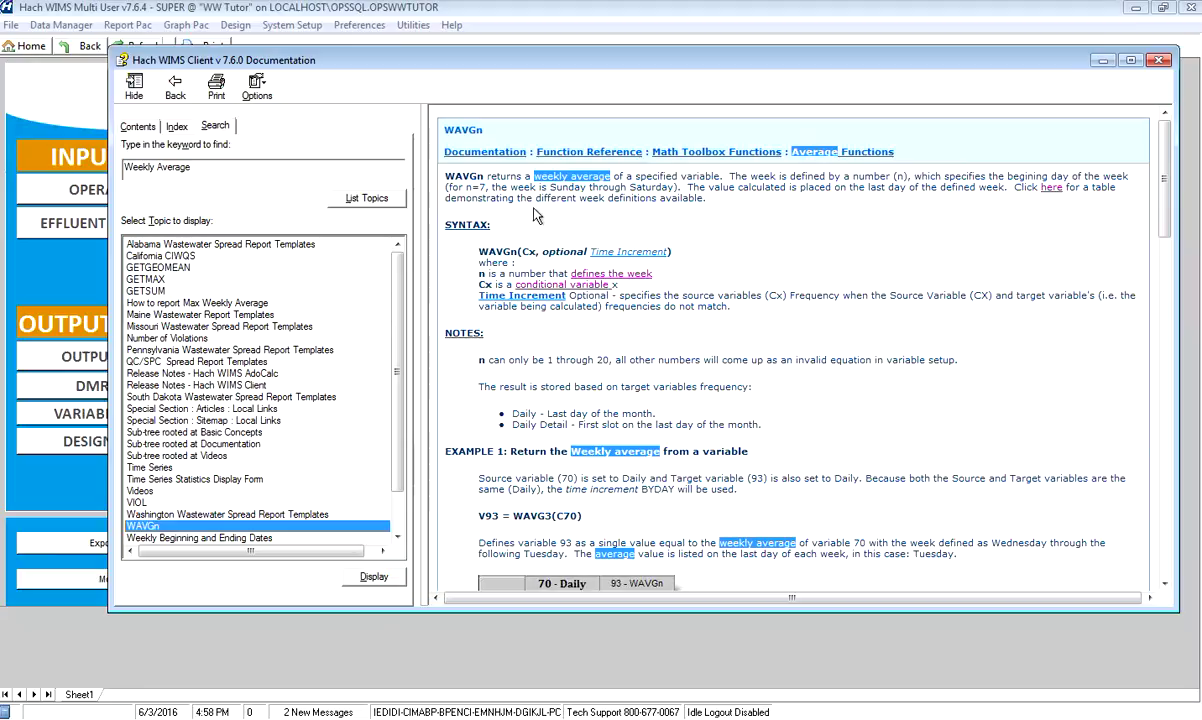
# - Review the Weekly Beginning and Ending Dates table, then close the documentation
pyautogui.click(1048, 189)
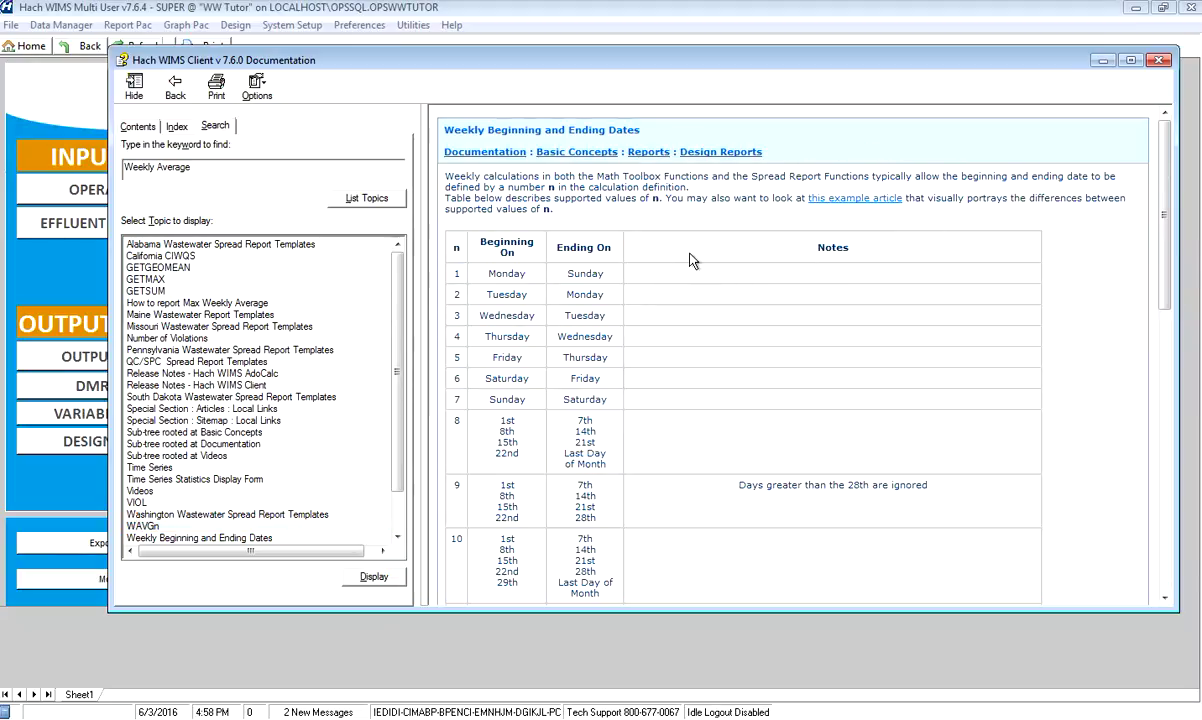
pyautogui.scroll(-5, 718, 230)
pyautogui.scroll(5, 724, 262)
pyautogui.scroll(-1, 727, 264)
pyautogui.scroll(1, 727, 264)
pyautogui.click(1162, 62)
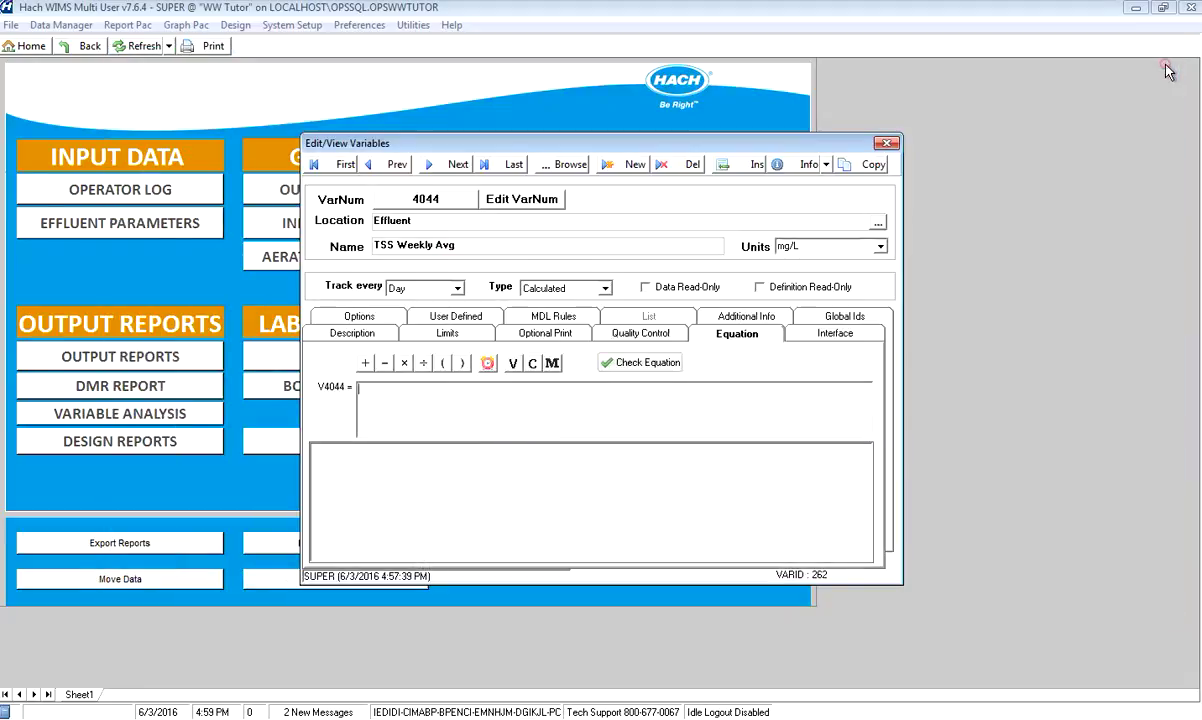
# - Enter the equation WAVG7(C4041) using Effluent TSS 4041 and check that it parses
pyautogui.click(389, 400)
pyautogui.write('WA')
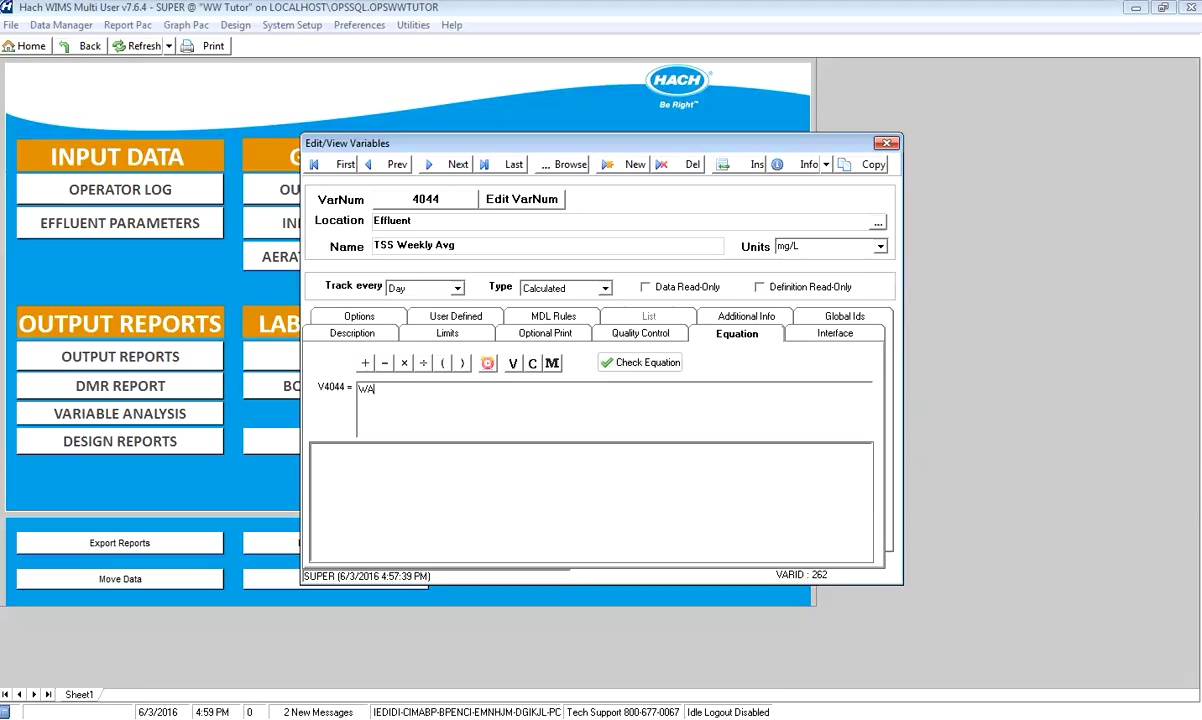
pyautogui.write('VG7(')
pyautogui.click(533, 364)
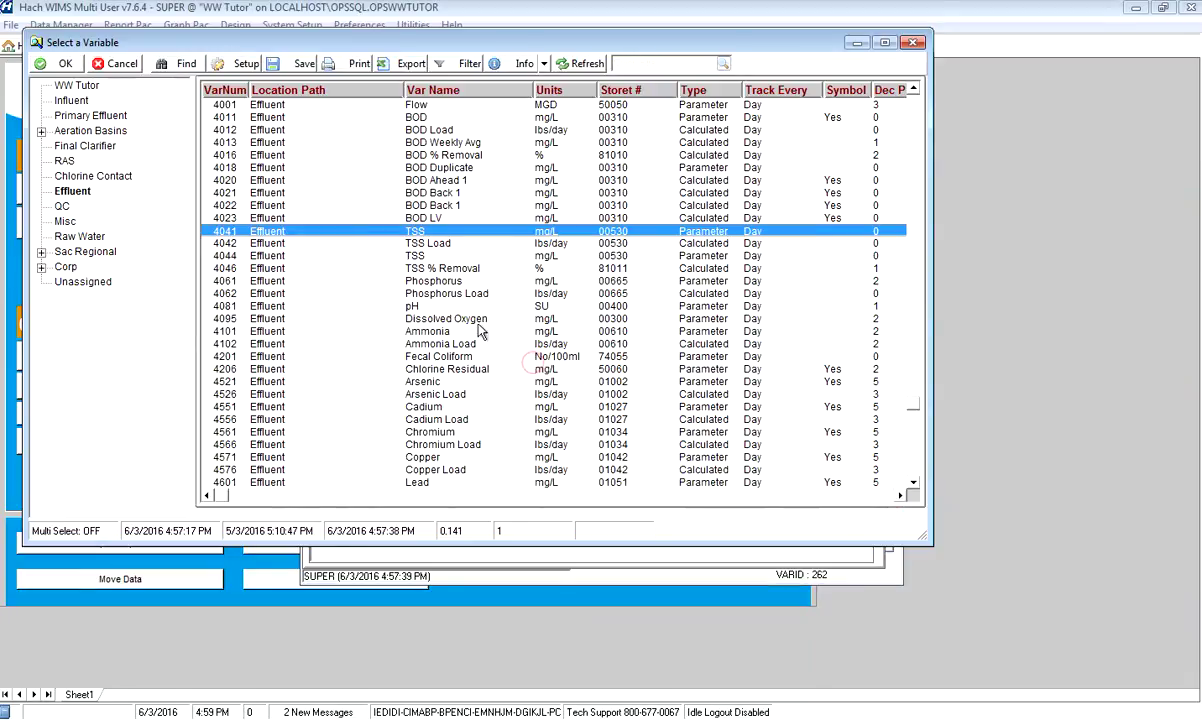
pyautogui.doubleClick(265, 233)
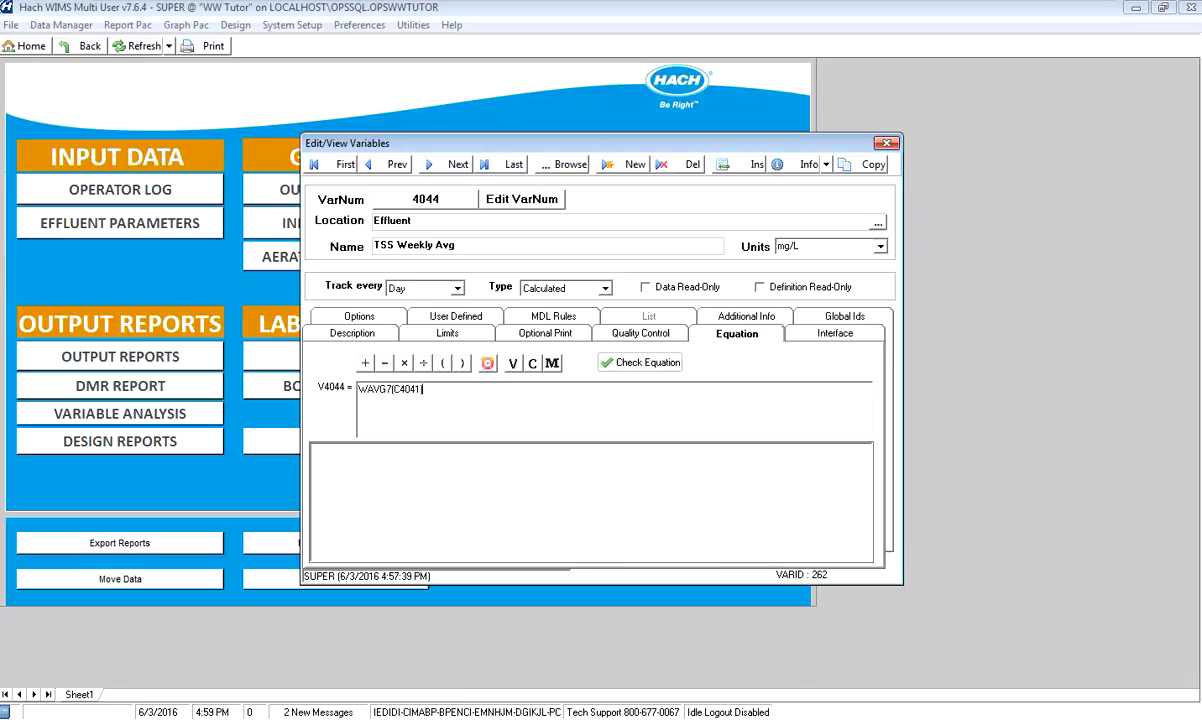
pyautogui.write(')')
pyautogui.click(636, 362)
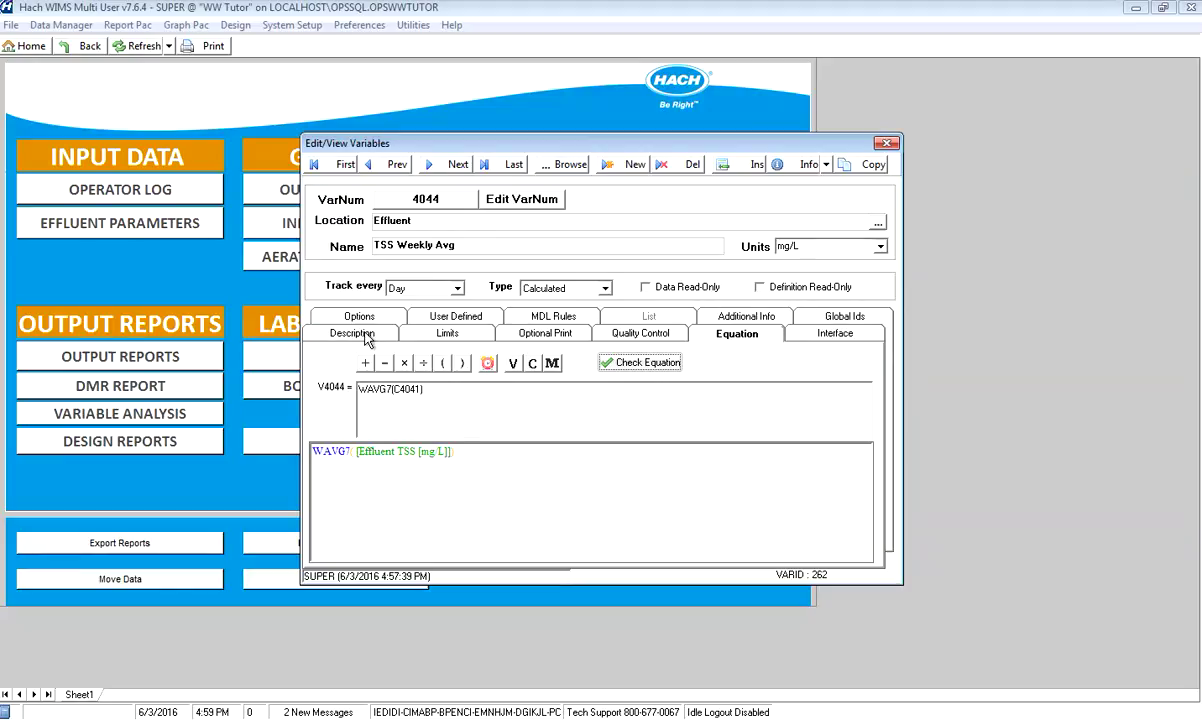
pyautogui.click(437, 335)
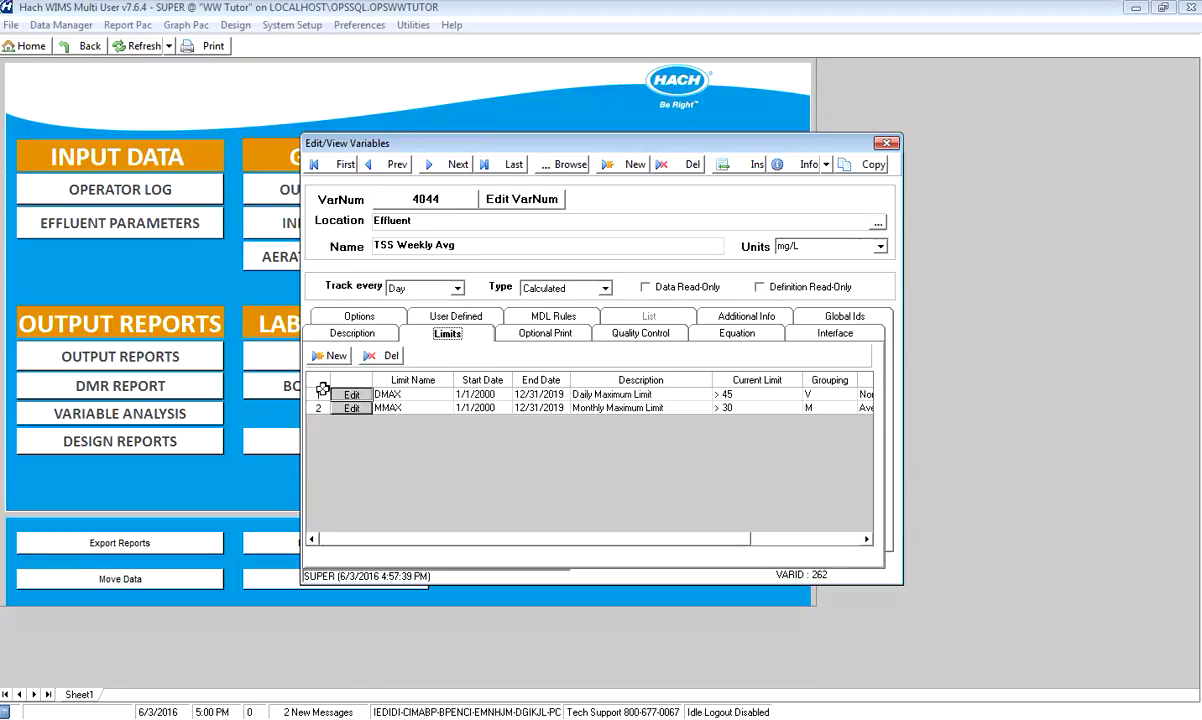
# - Delete the copied DMAX and MMAX limits and begin a new limit
pyautogui.moveTo(319, 394); pyautogui.dragTo(319, 408)
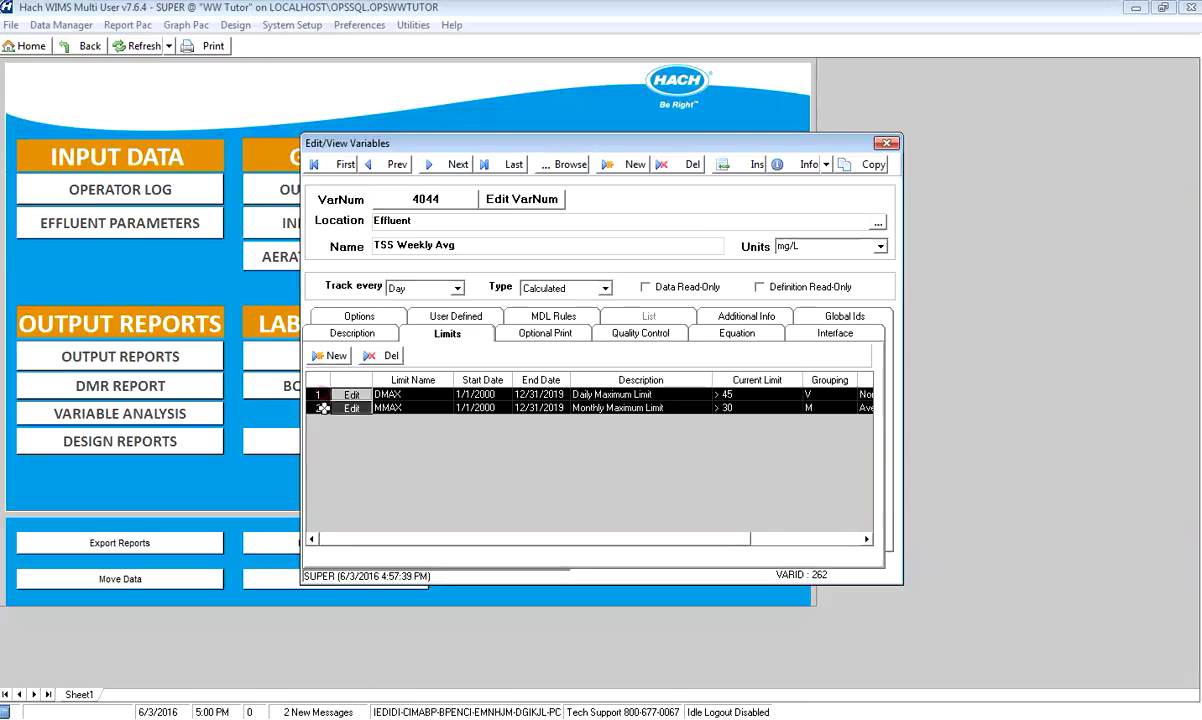
pyautogui.click(369, 356)
pyautogui.click(638, 428)
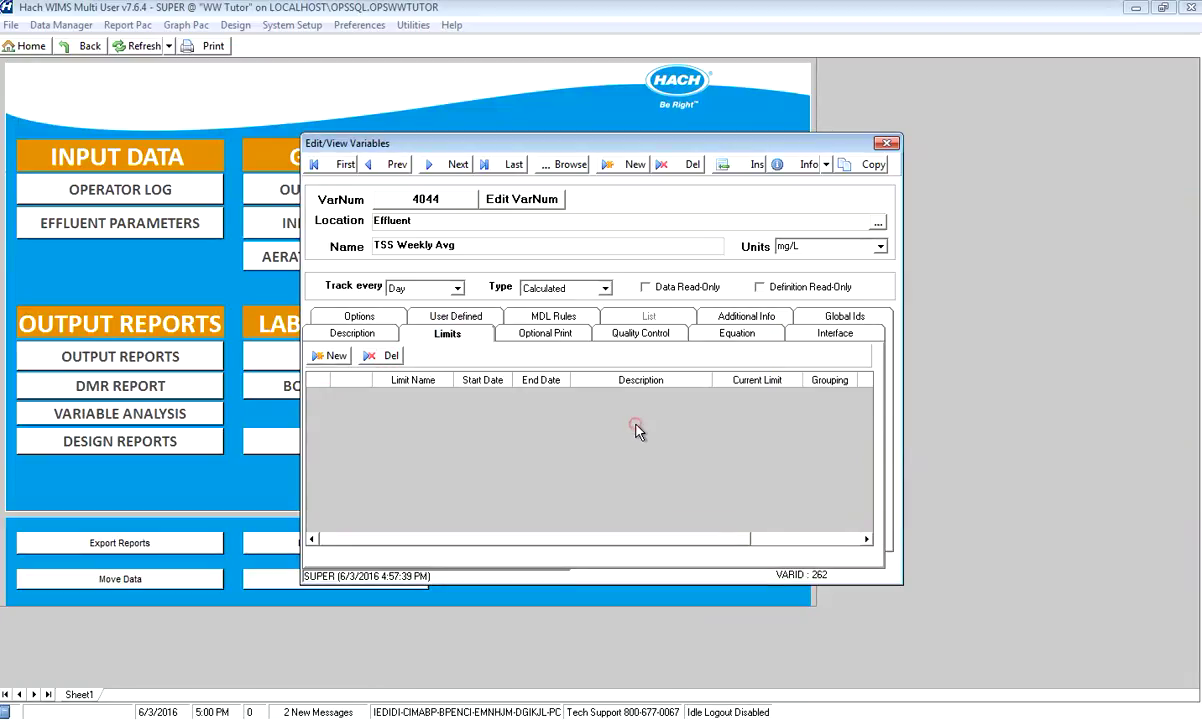
pyautogui.click(333, 357)
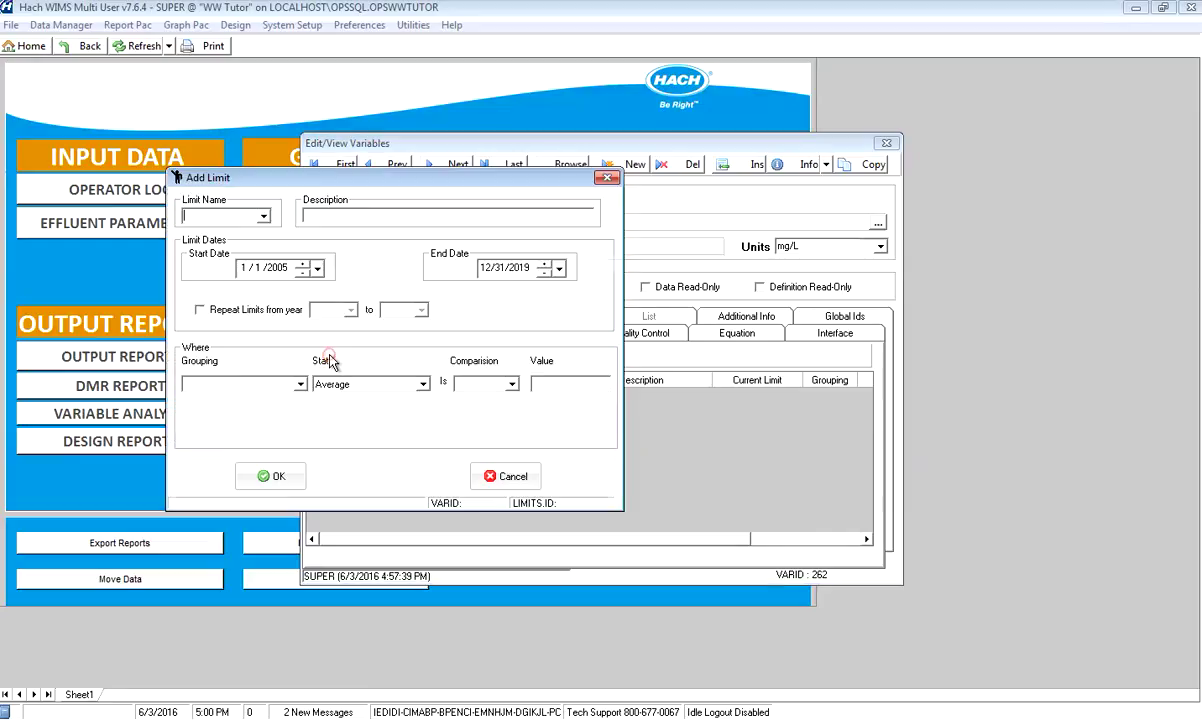
# - Add a WMAX Weekly Average Maximum limit of > 35 with Value grouping, then close the editor
pyautogui.click(264, 217)
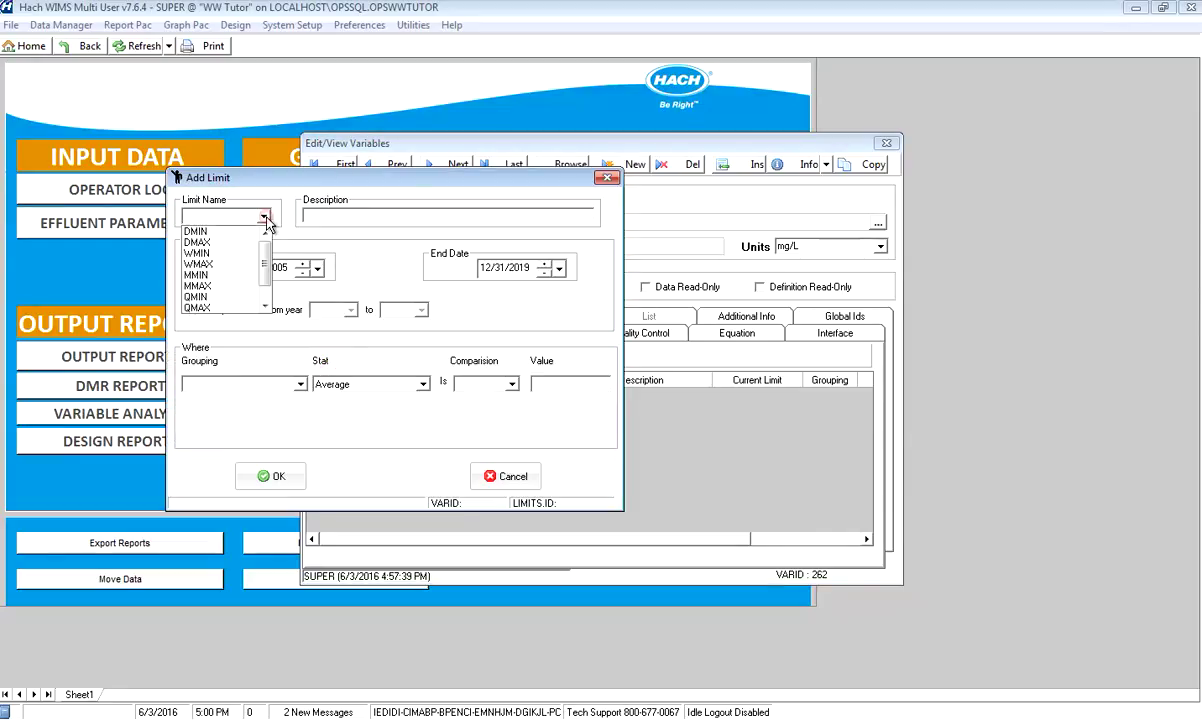
pyautogui.click(229, 268)
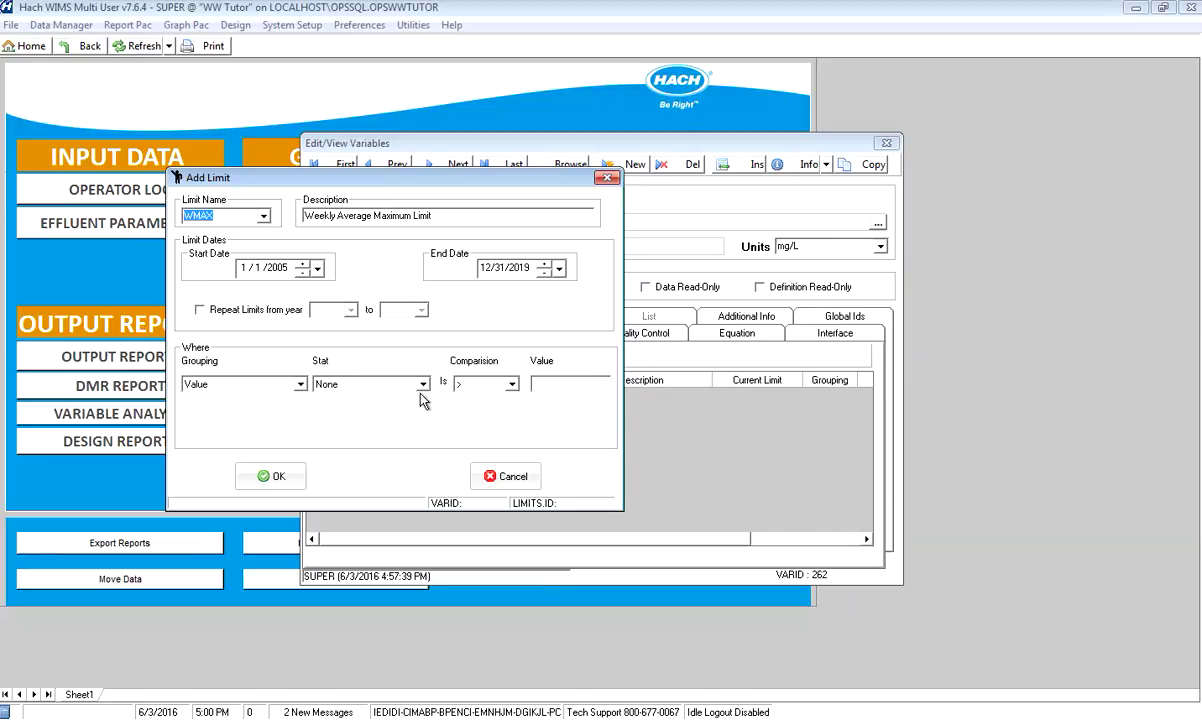
pyautogui.click(550, 383)
pyautogui.click(300, 385)
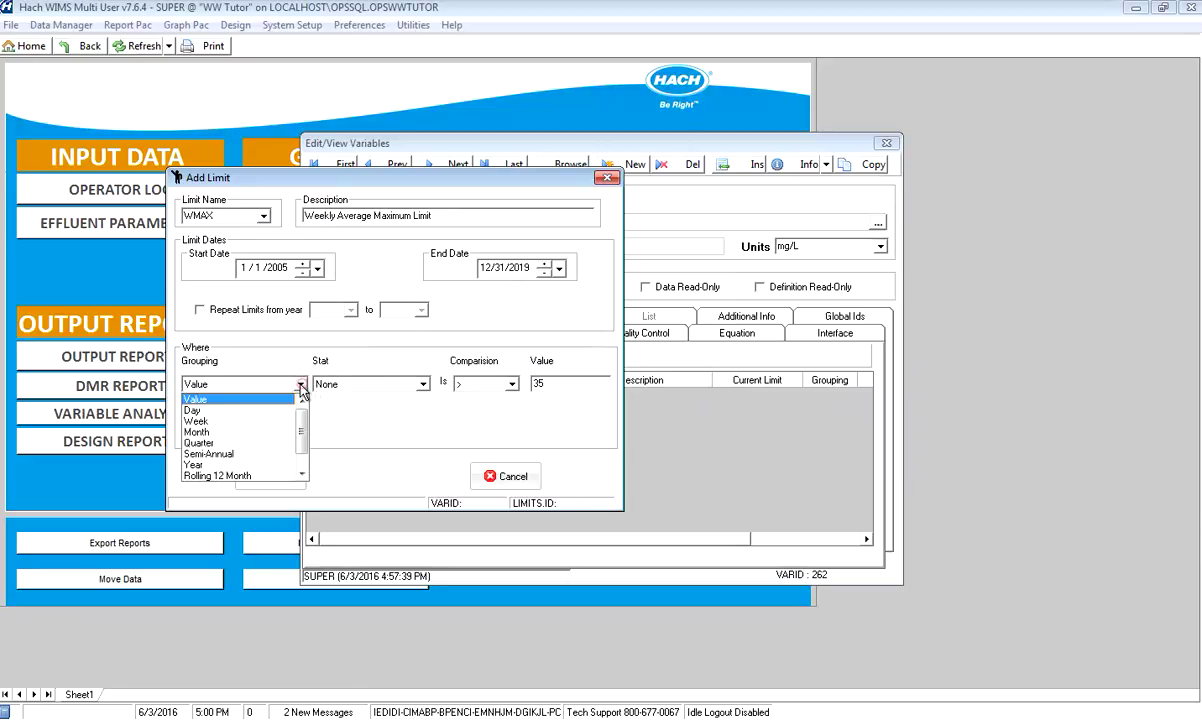
pyautogui.click(240, 421)
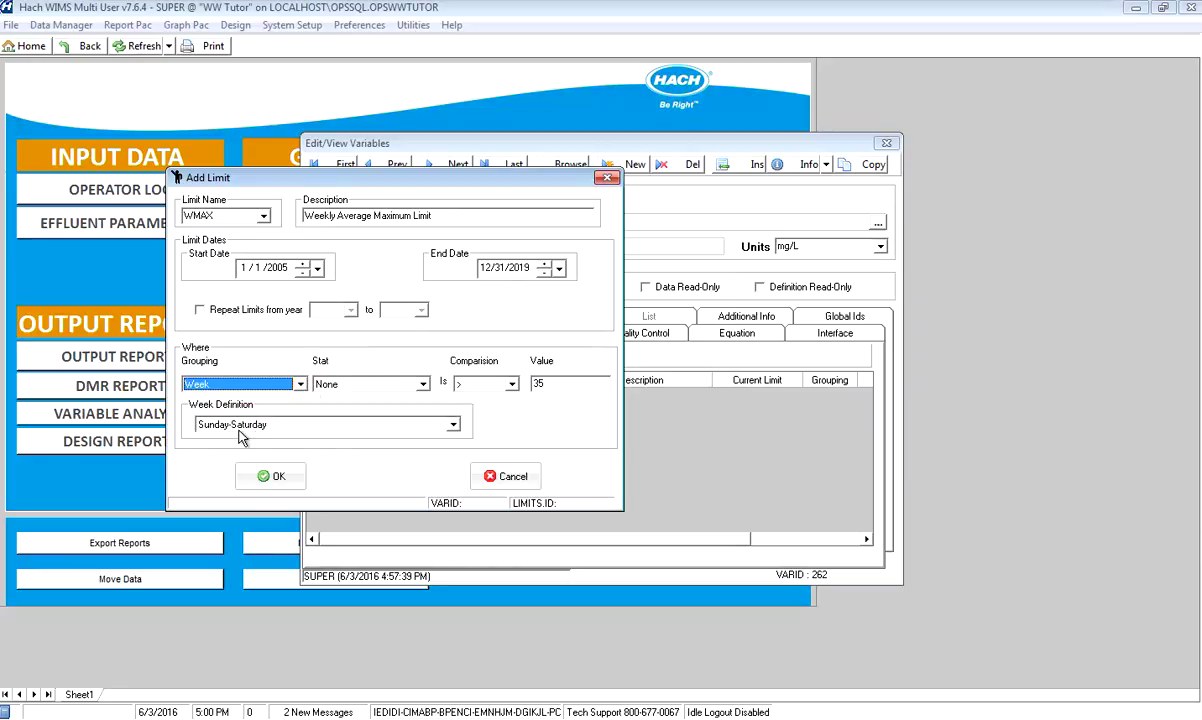
pyautogui.click(370, 385)
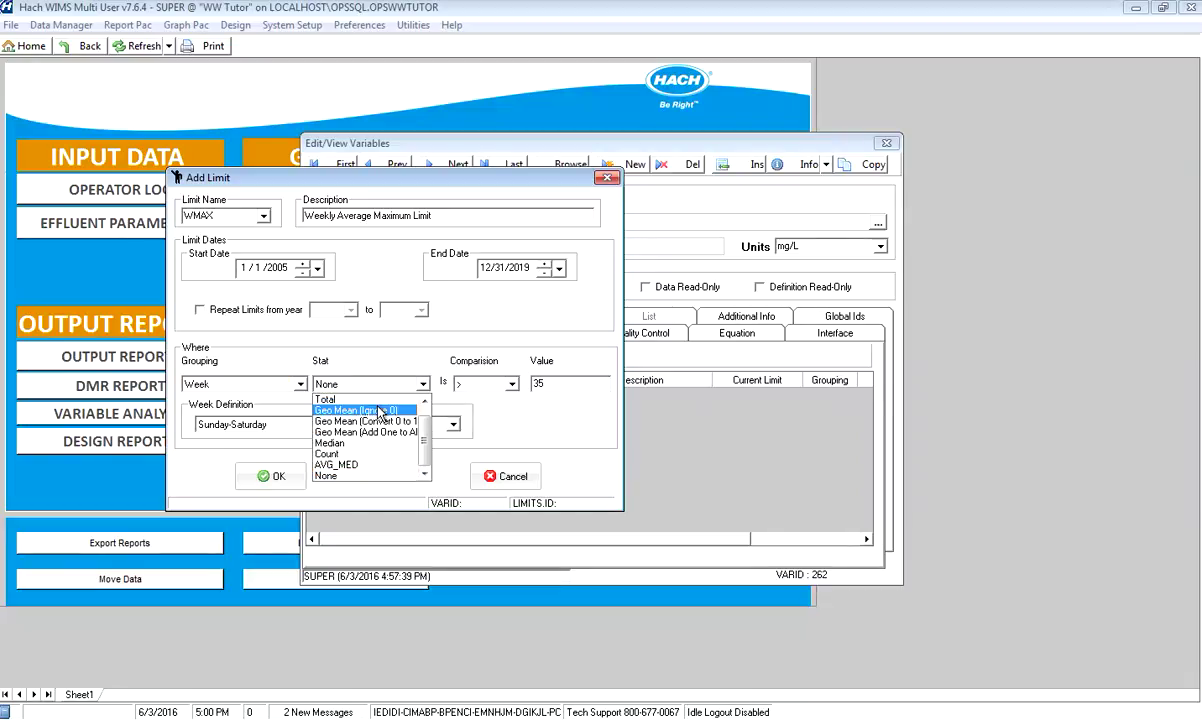
pyautogui.click(355, 399)
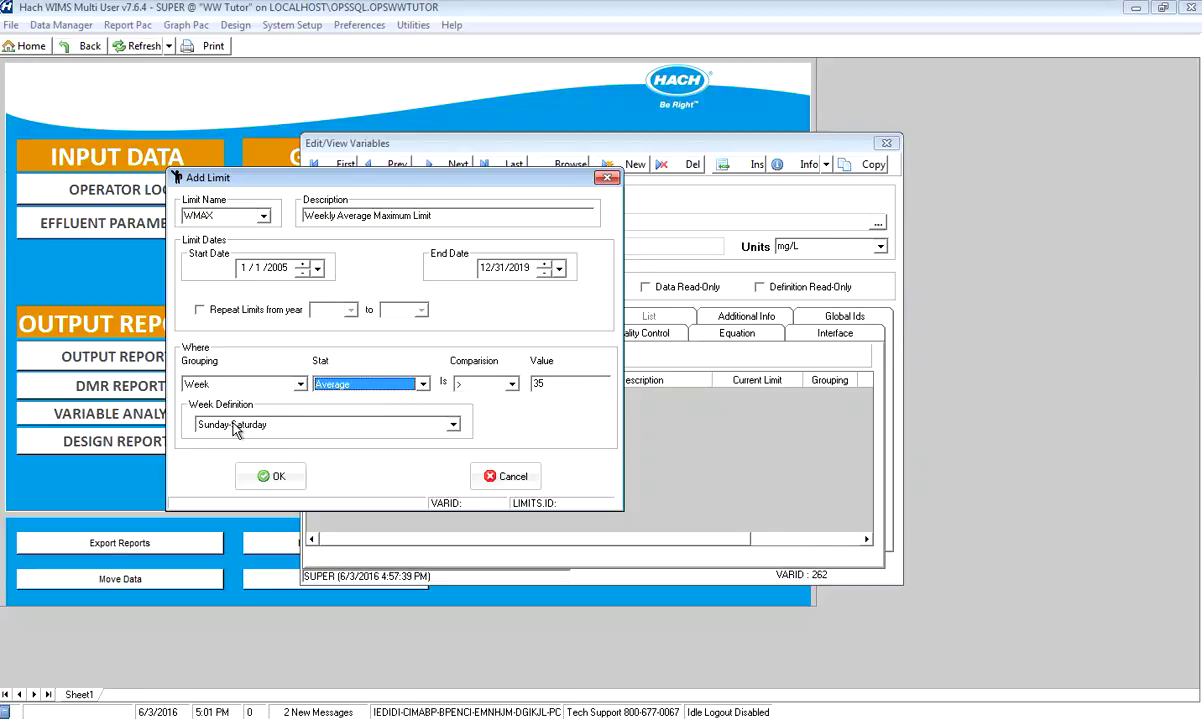
pyautogui.click(298, 384)
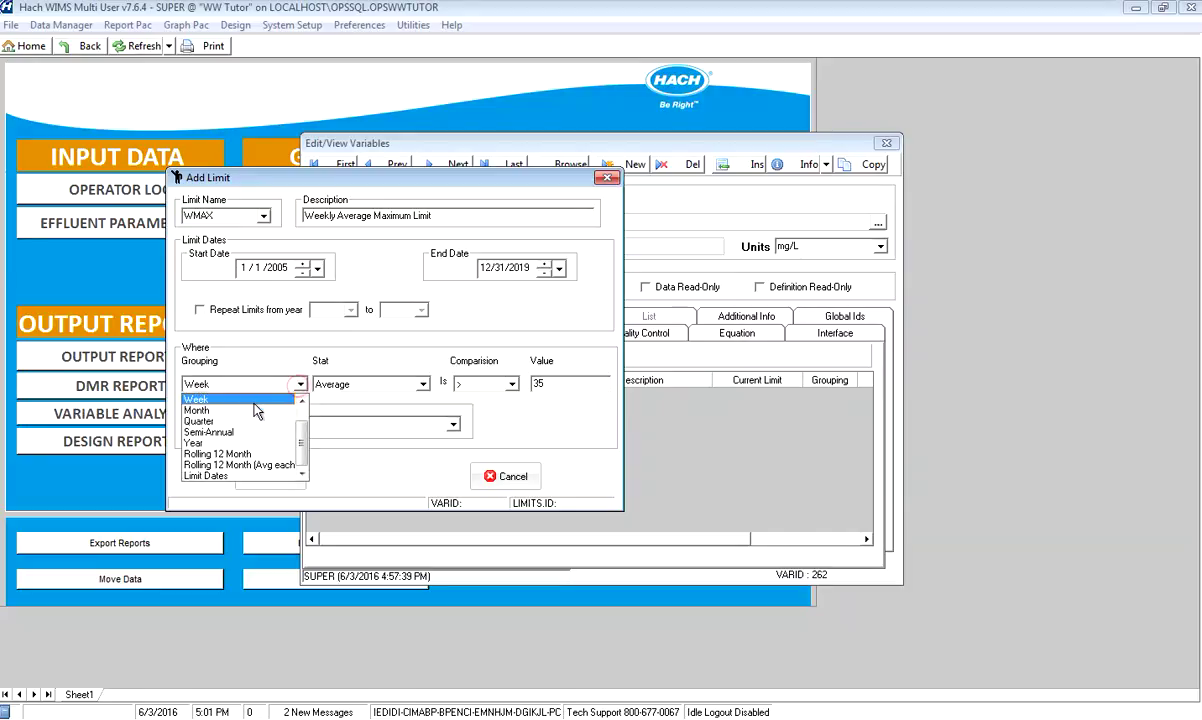
pyautogui.scroll(1, 240, 425)
pyautogui.click(222, 400)
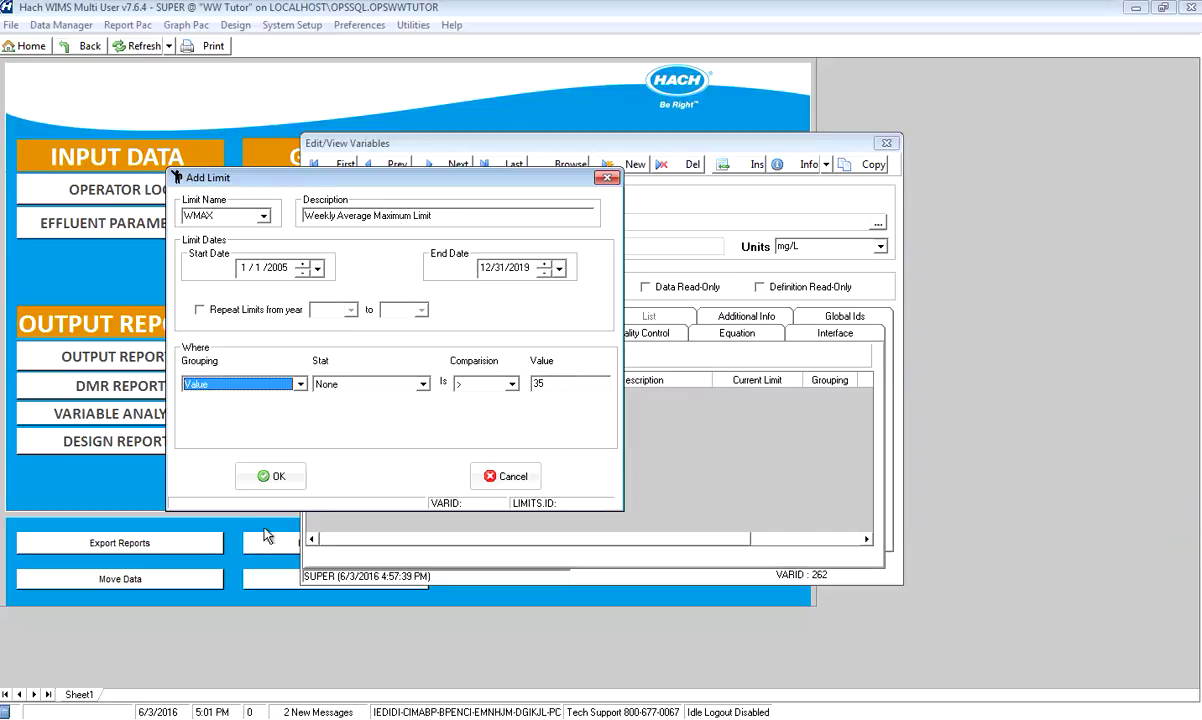
pyautogui.click(265, 477)
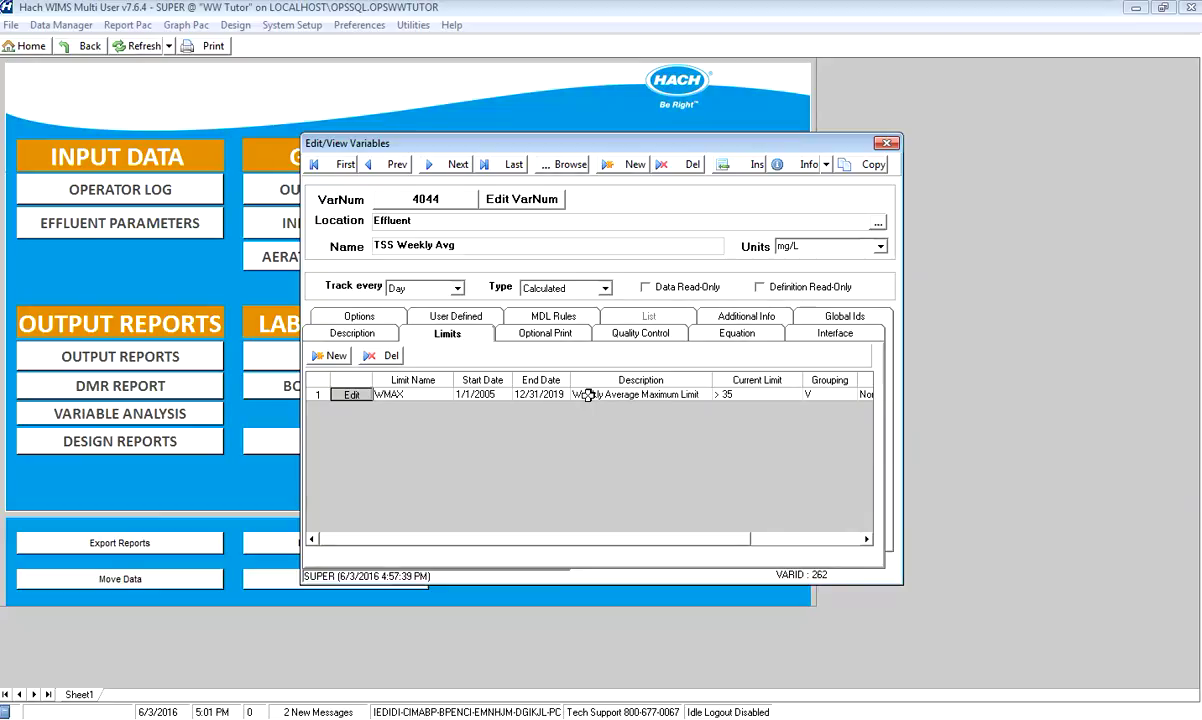
pyautogui.click(887, 146)
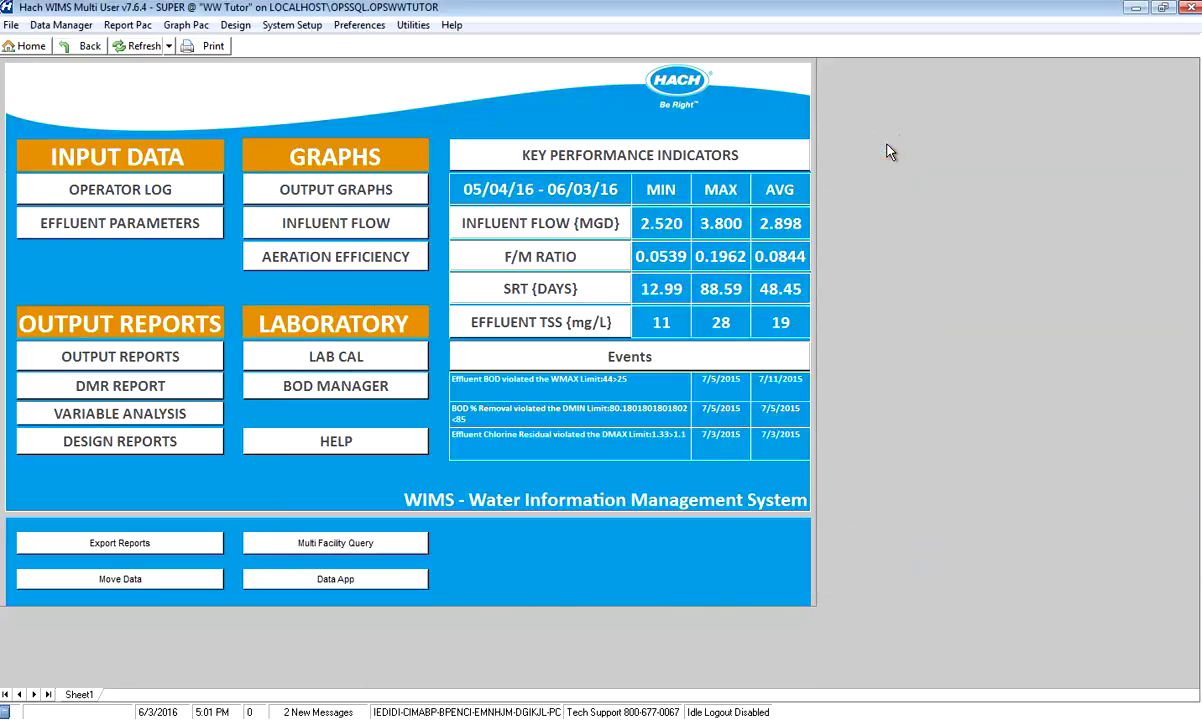
# - Open the TSS Monthly Data Entry form from Data Entry Forms and step back one month
pyautogui.click(61, 25)
pyautogui.click(81, 46)
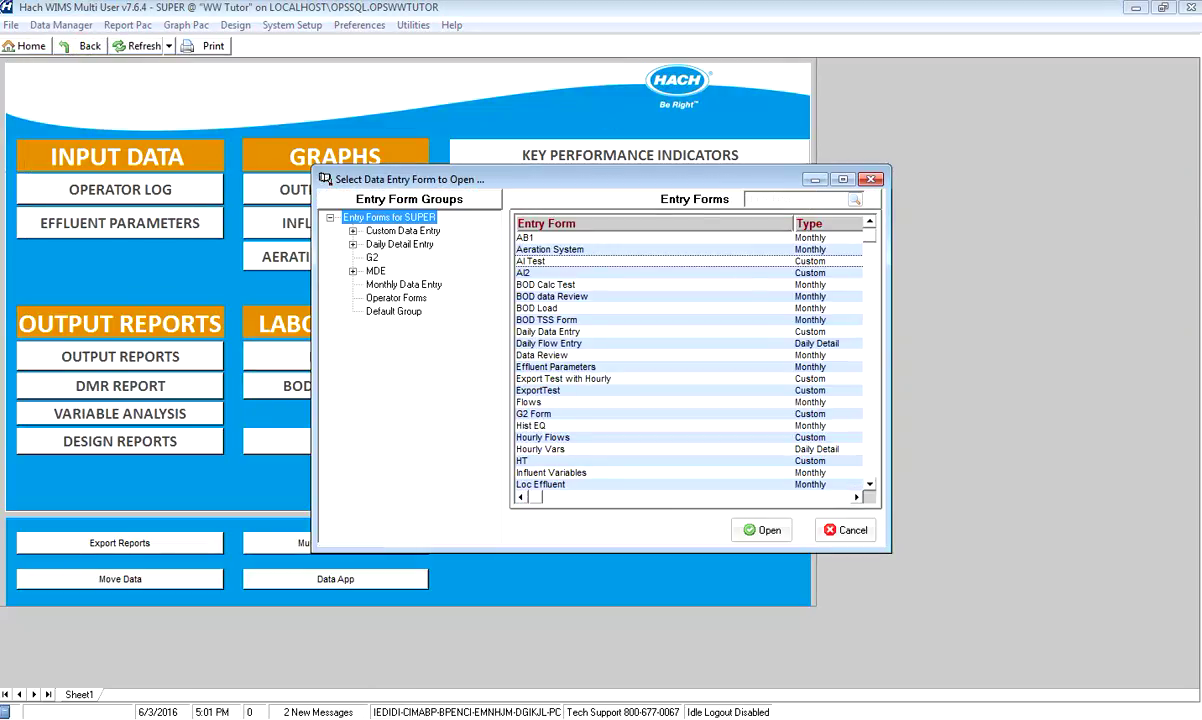
pyautogui.click(756, 199)
pyautogui.write('T')
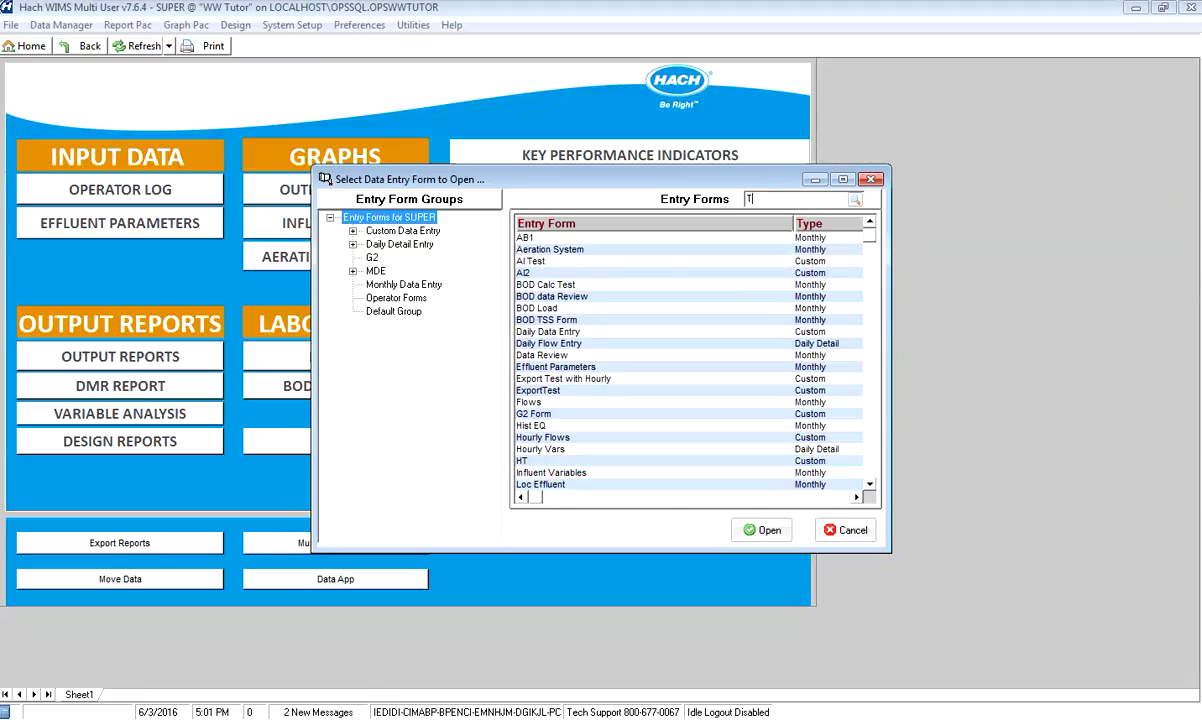
pyautogui.write('SS')
pyautogui.press('Return')
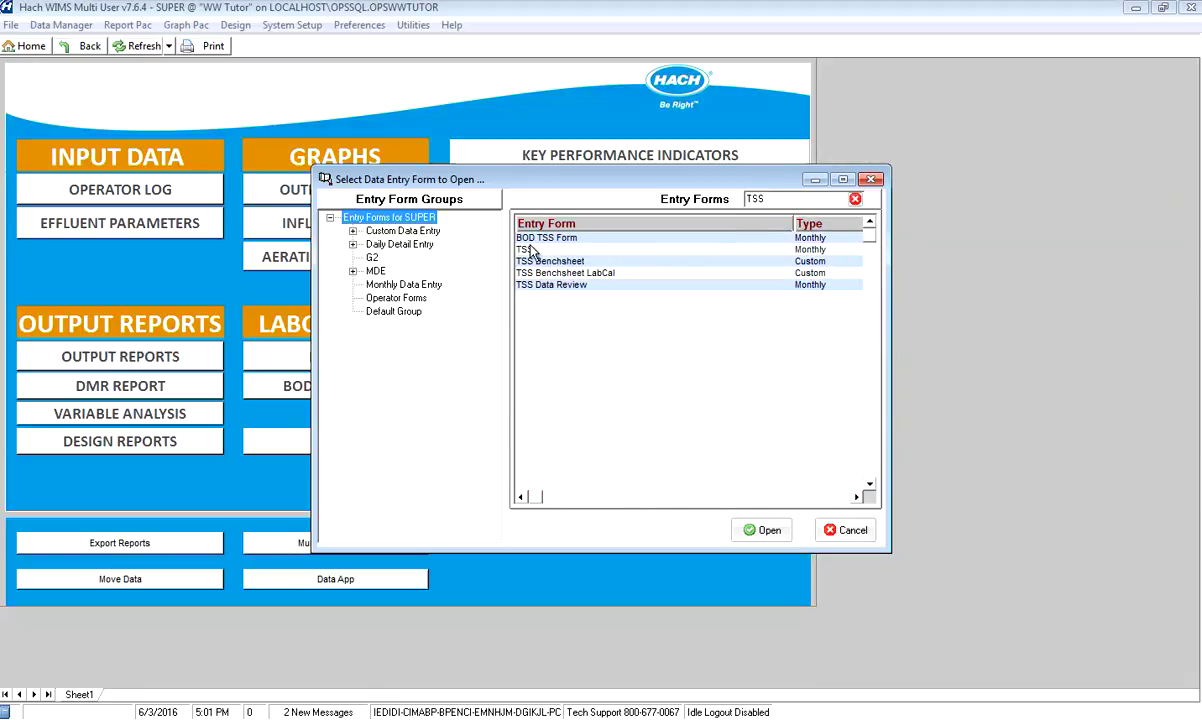
pyautogui.click(641, 249)
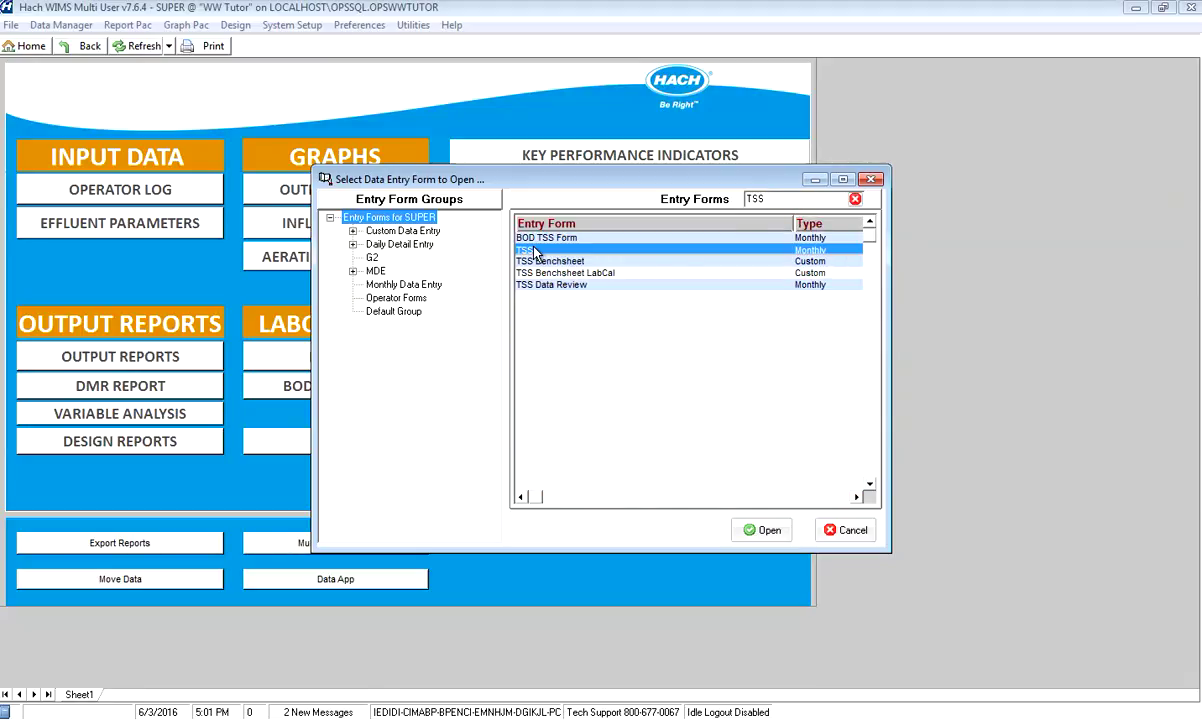
pyautogui.click(762, 531)
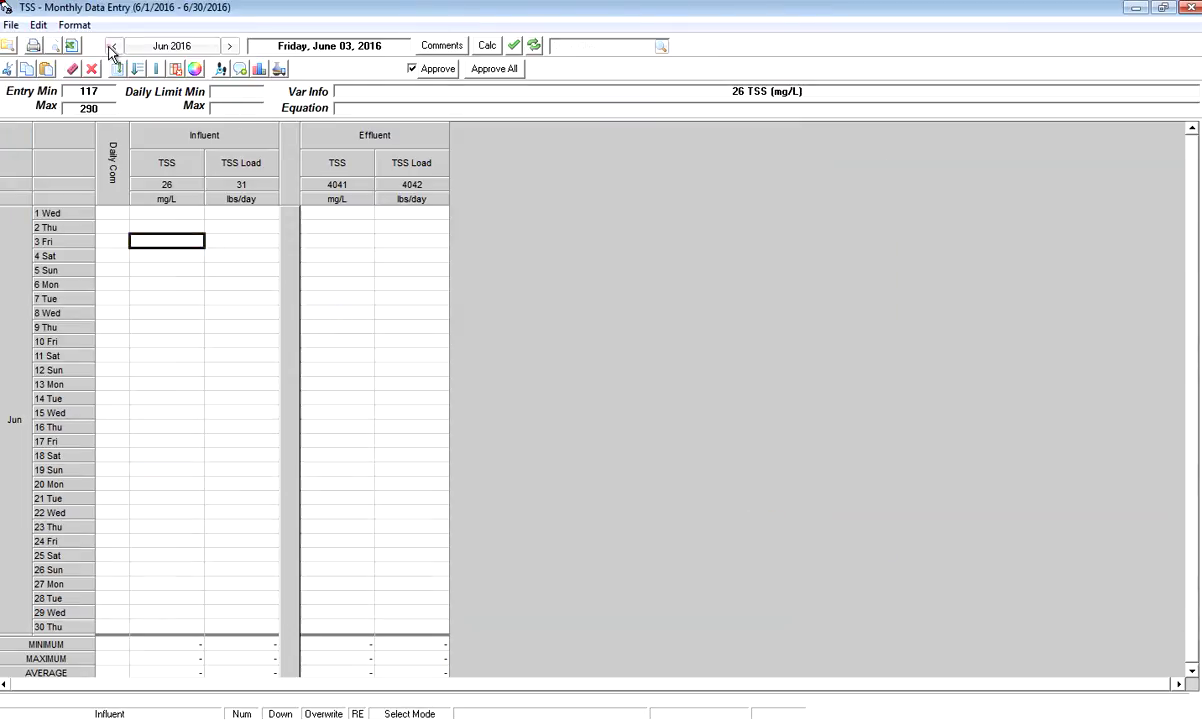
pyautogui.click(114, 46)
# - Move to April 2016 and insert a 4044 TSS Weekly Avg column beside the Effluent data
pyautogui.click(114, 46)
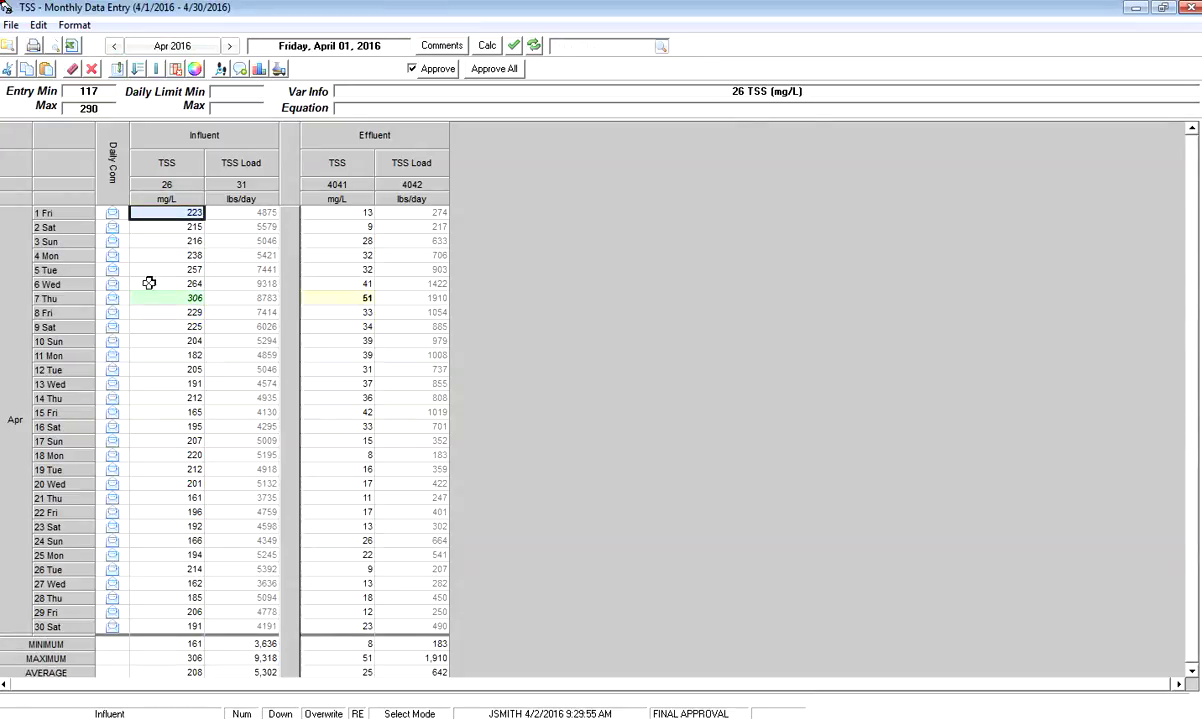
pyautogui.click(400, 212)
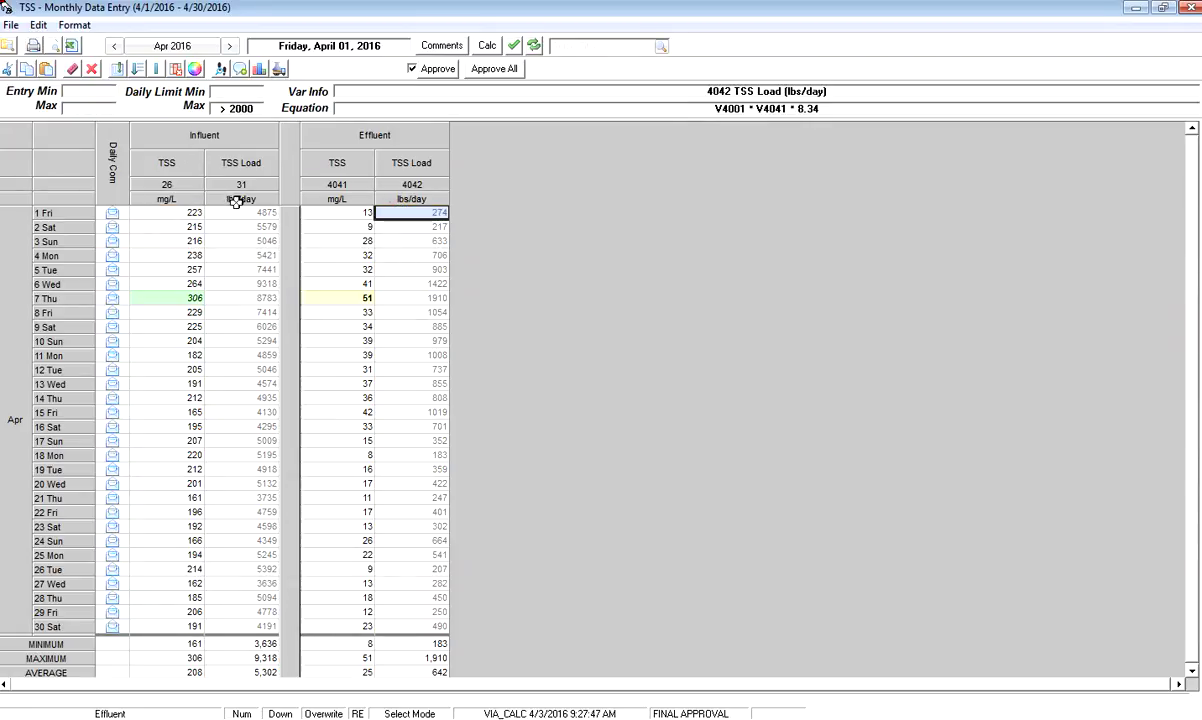
pyautogui.click(118, 73)
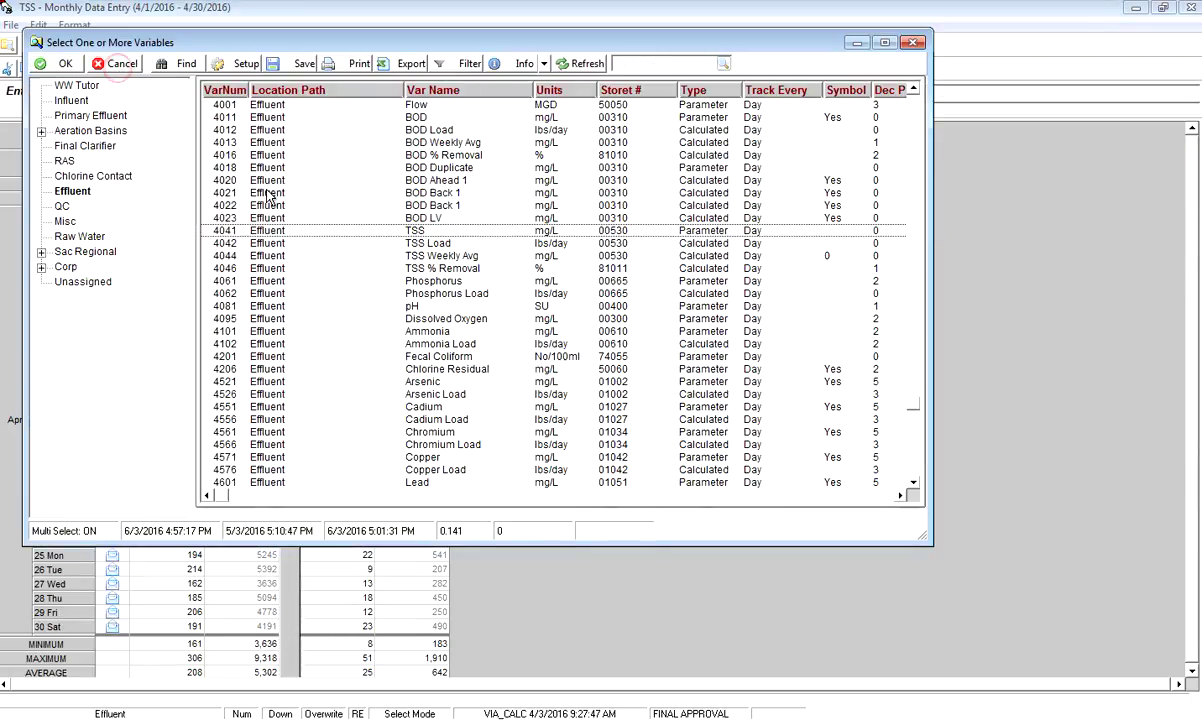
pyautogui.click(422, 258)
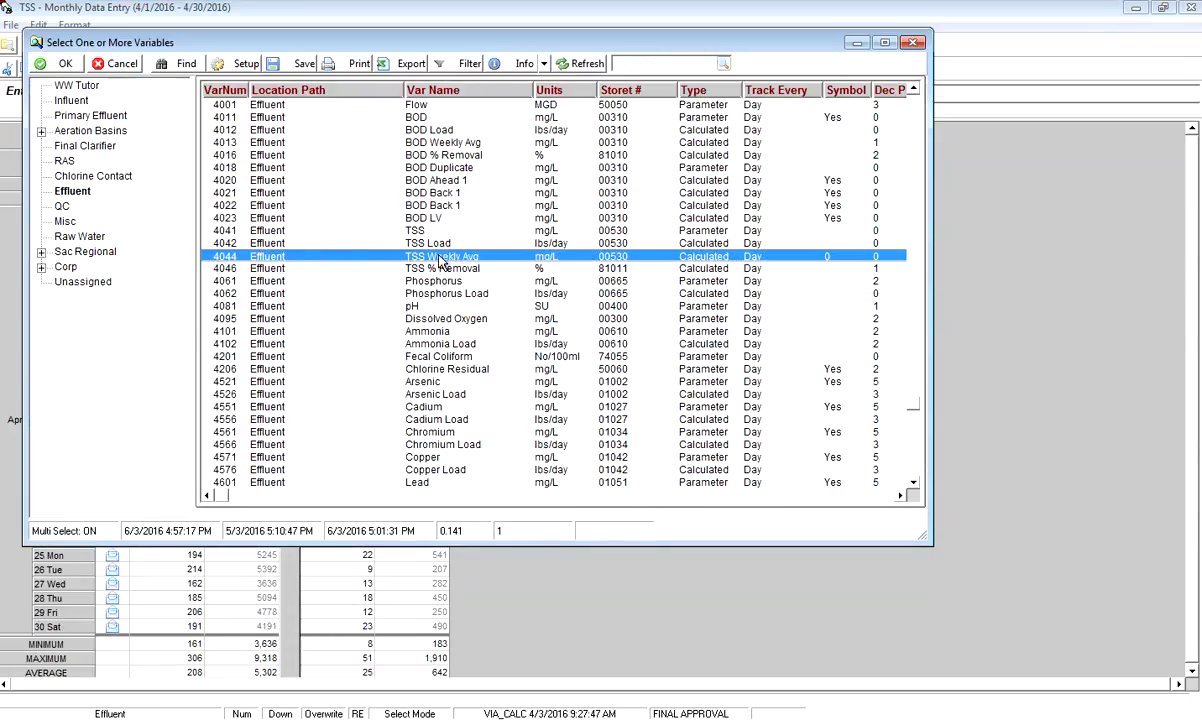
pyautogui.click(441, 258)
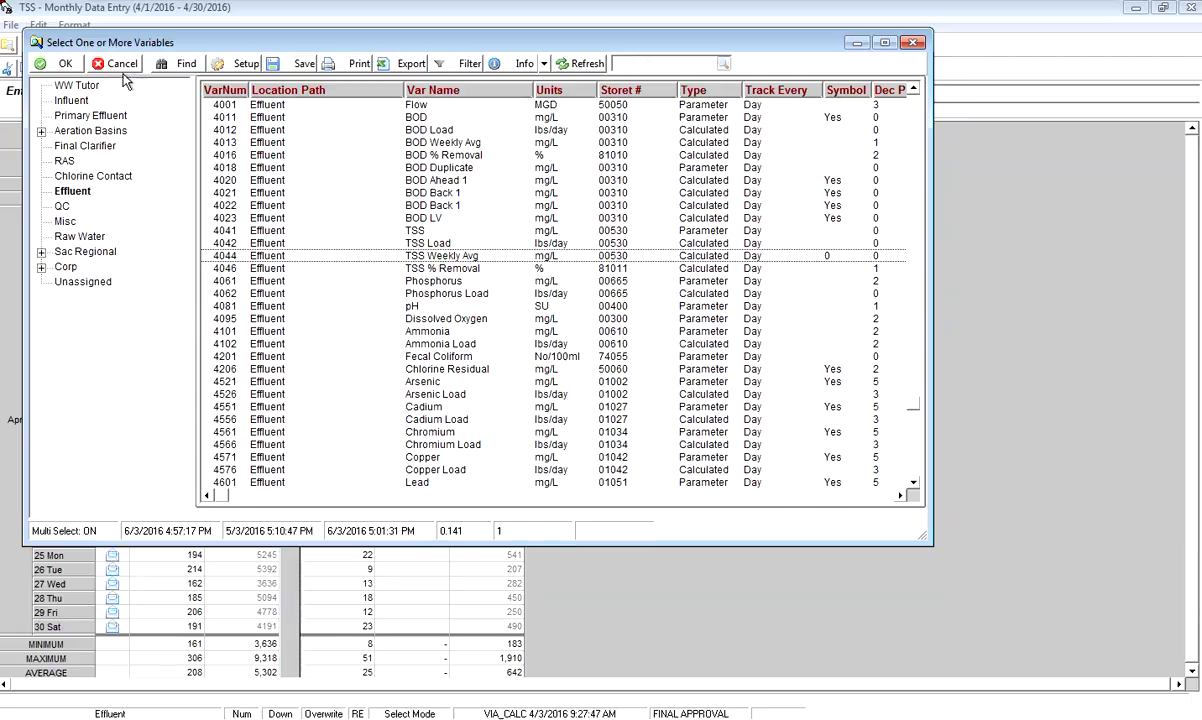
pyautogui.click(62, 63)
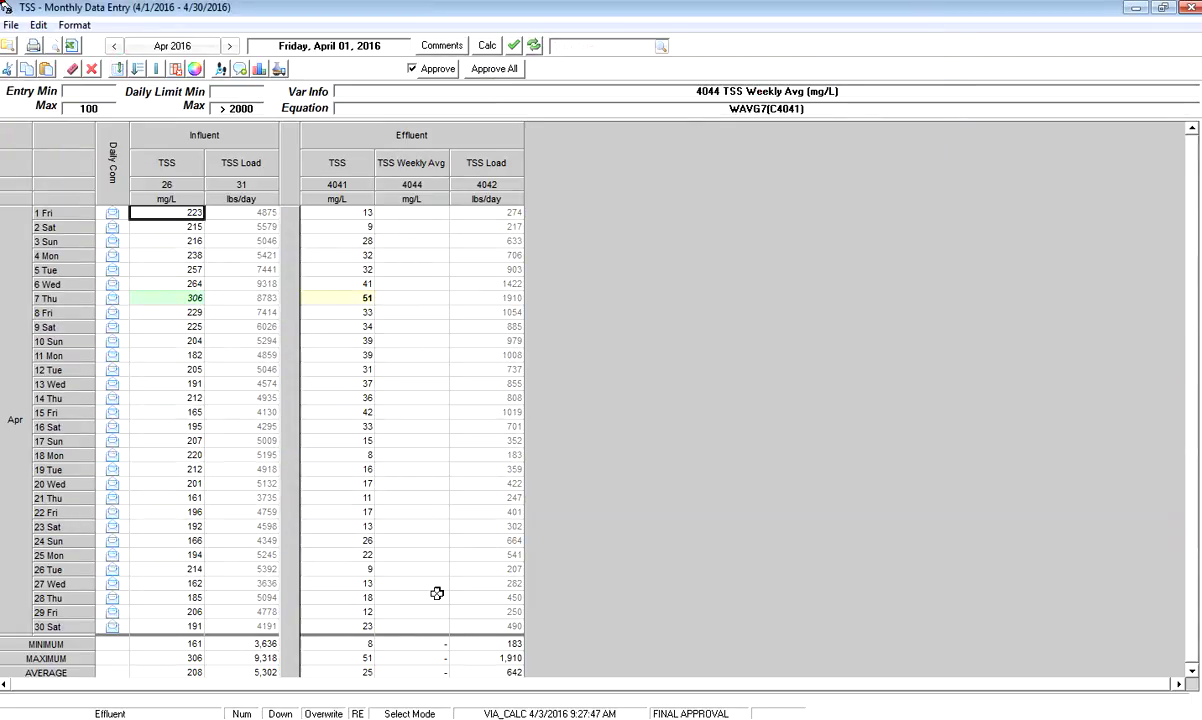
# - Recalculate the April 2016 form and inspect the weekly averages for April 2, 10 and 16
pyautogui.click(535, 46)
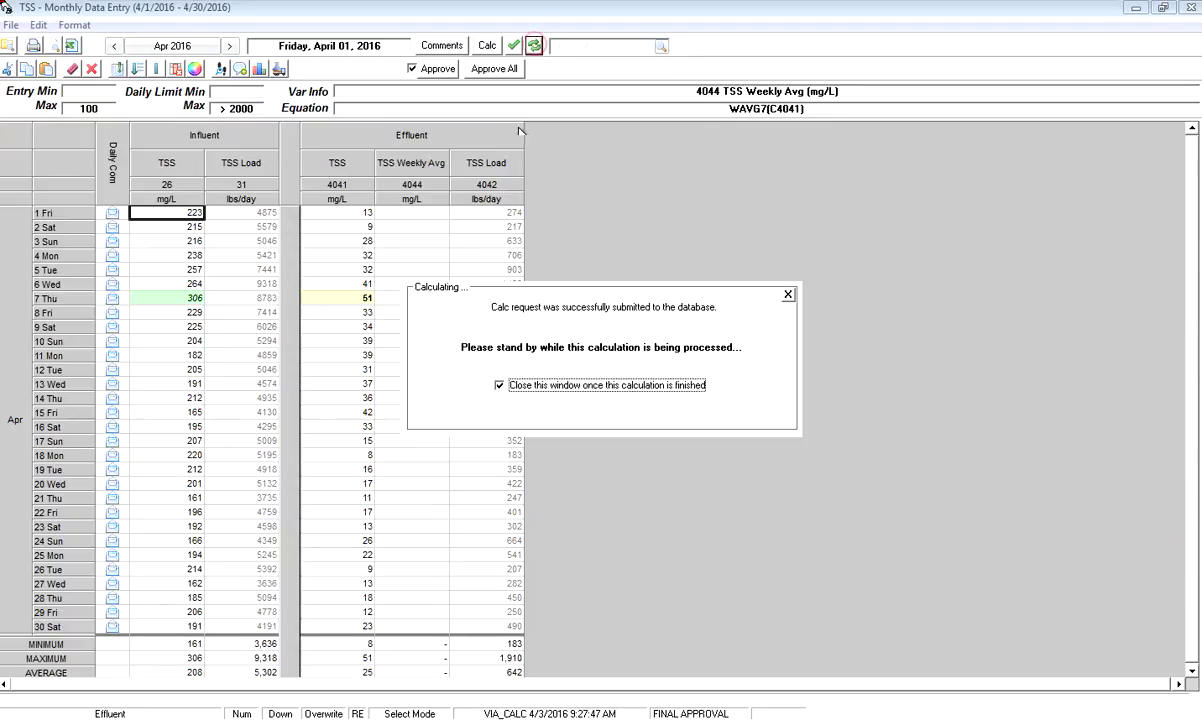
pyautogui.click(409, 228)
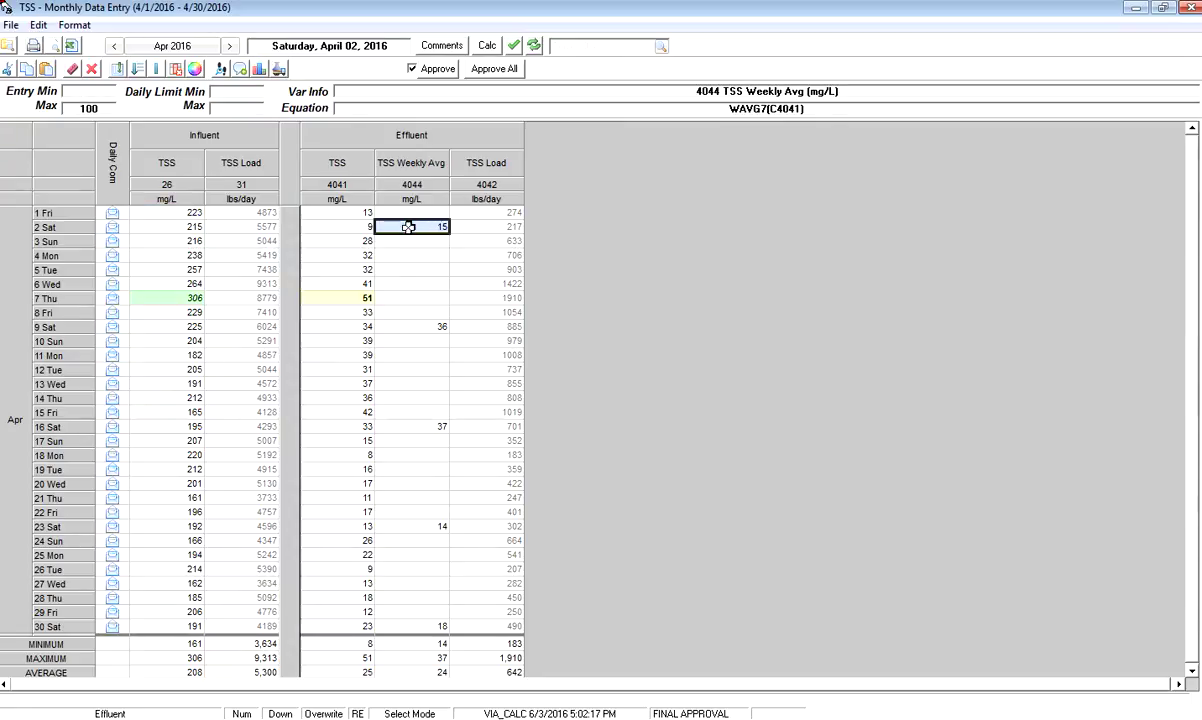
pyautogui.click(415, 338)
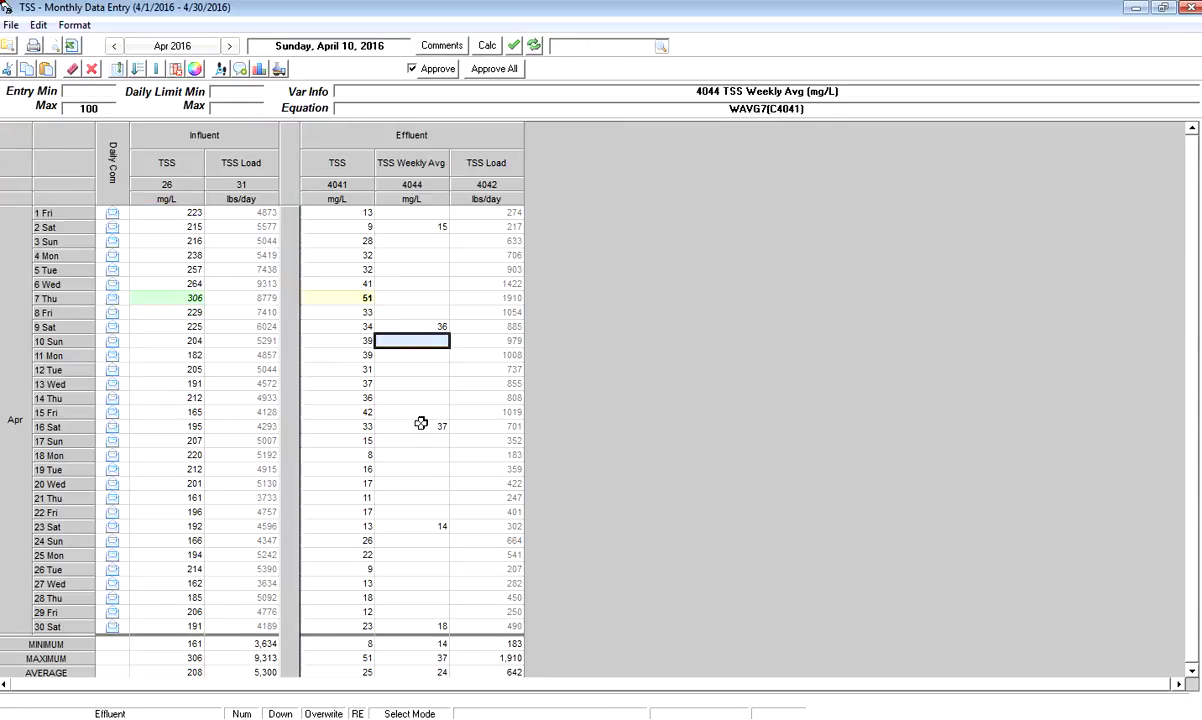
pyautogui.click(421, 425)
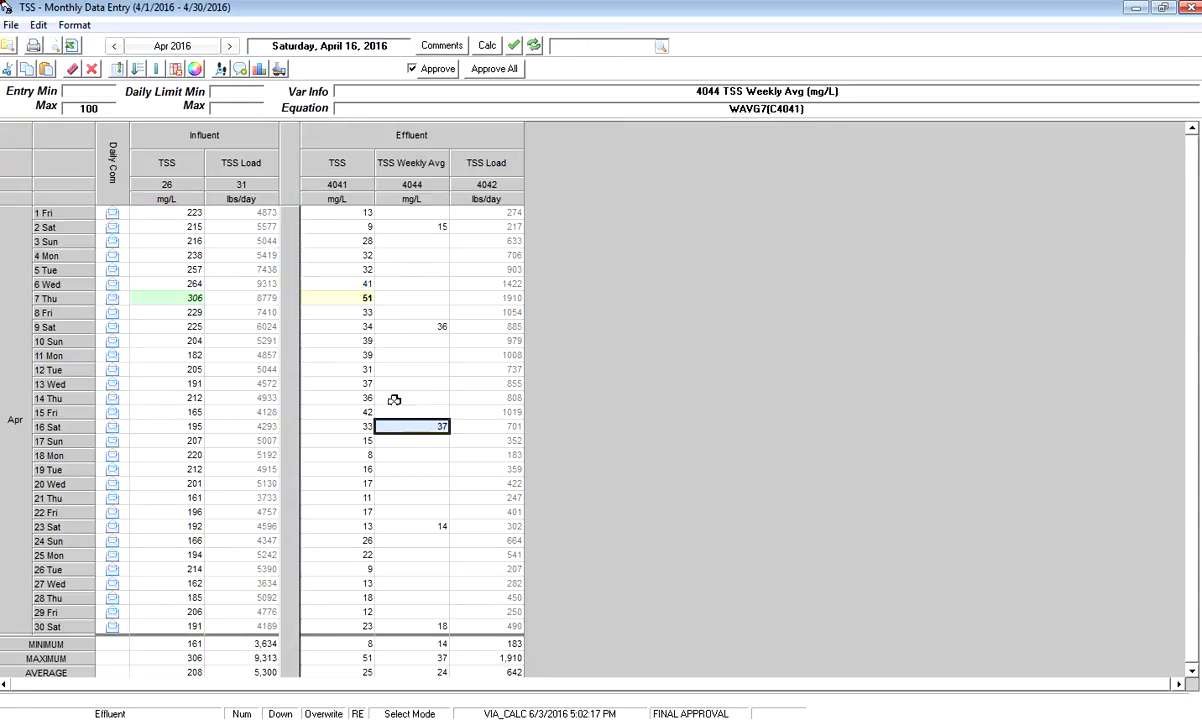
pyautogui.scroll(-1, 380, 455)
pyautogui.scroll(1, 397, 480)
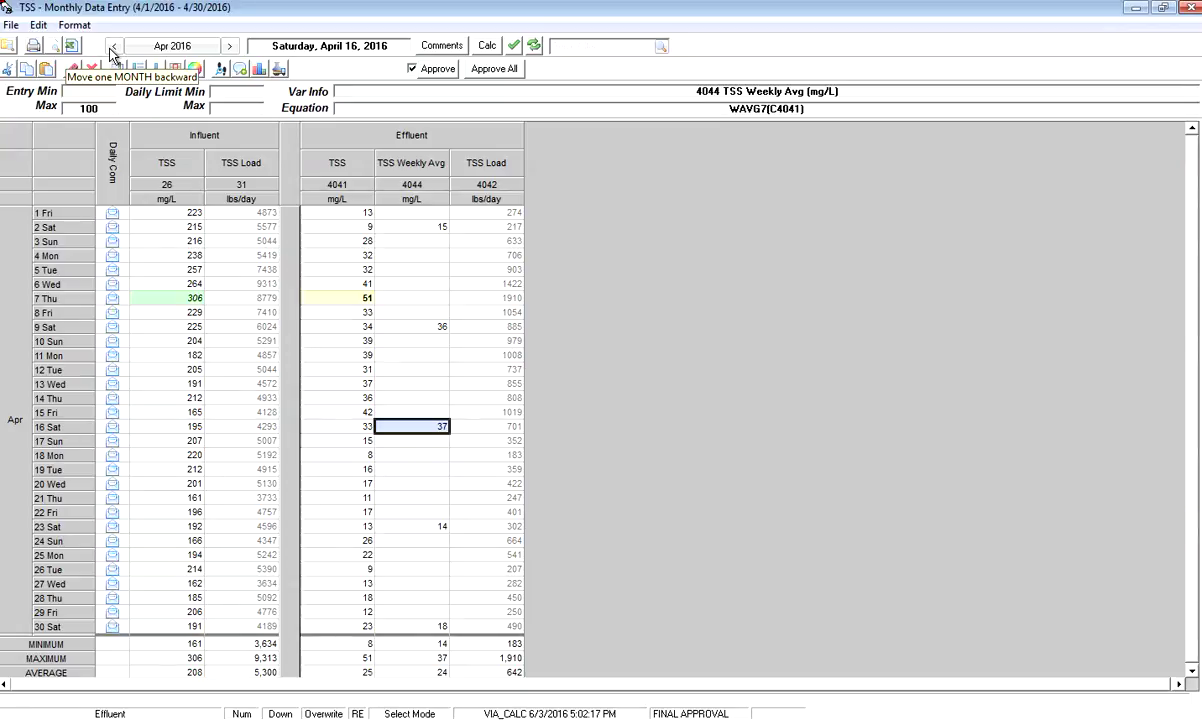
pyautogui.click(425, 227)
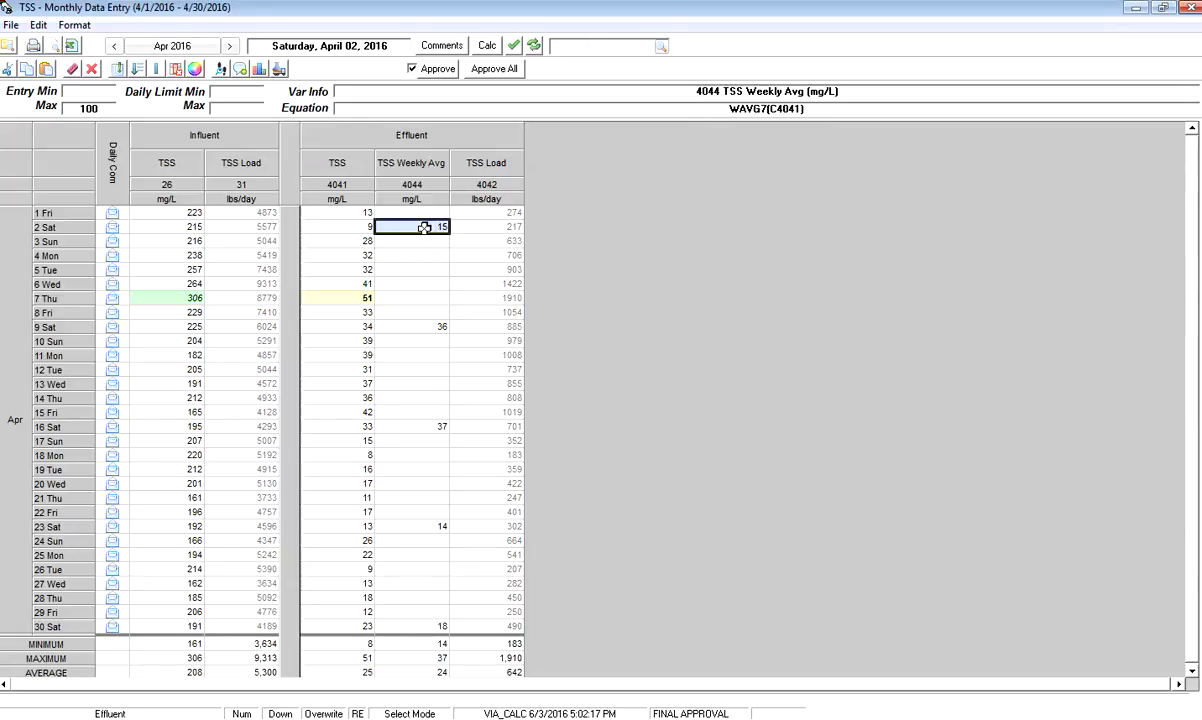
# - Switch to March 2016, recalculate, and check the weekly averages 16, 41, 19 and 16
pyautogui.click(115, 46)
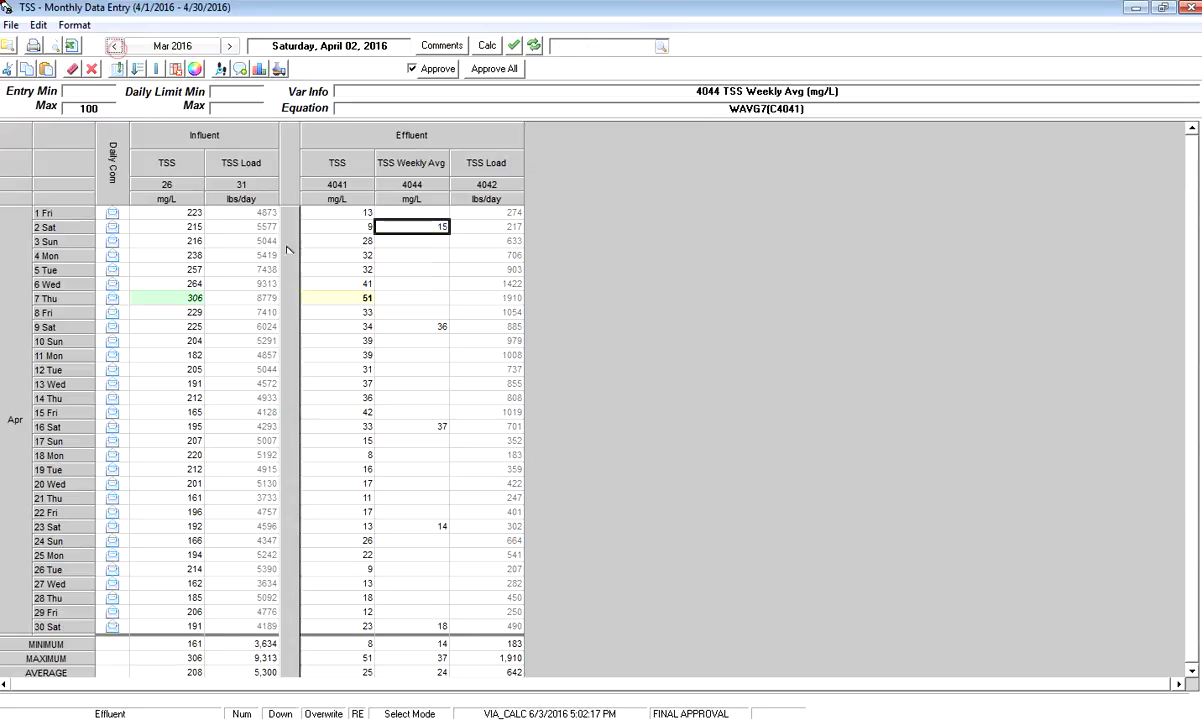
pyautogui.click(535, 45)
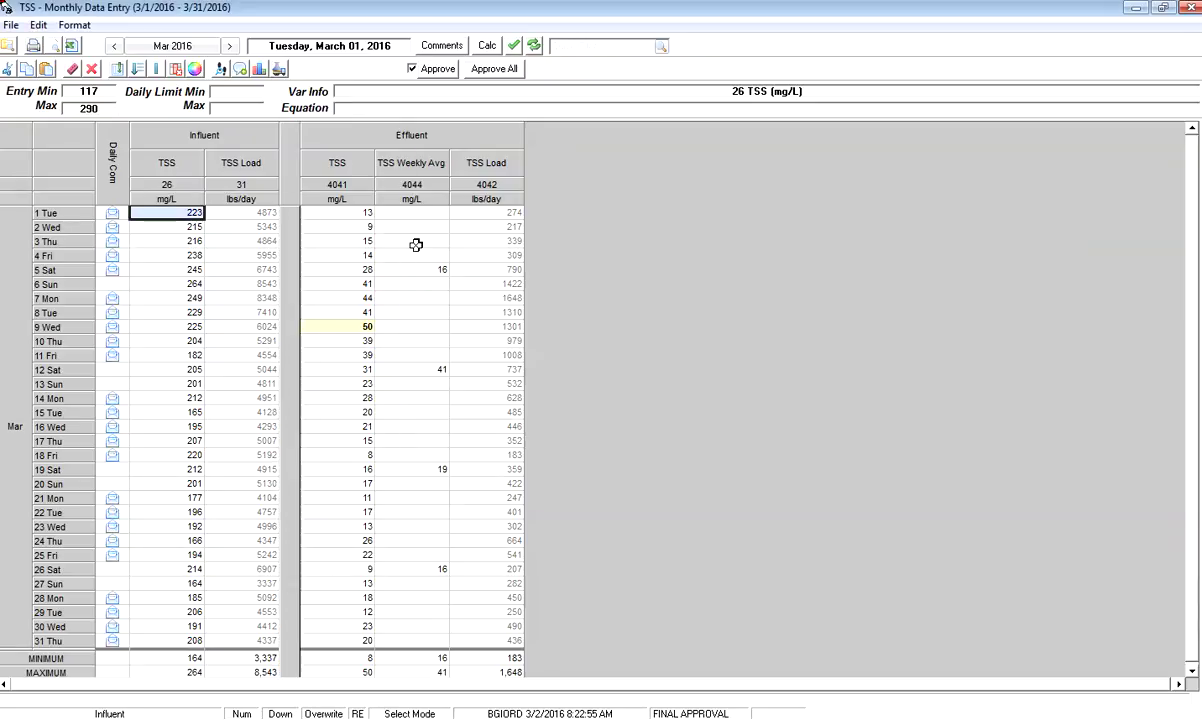
pyautogui.click(437, 269)
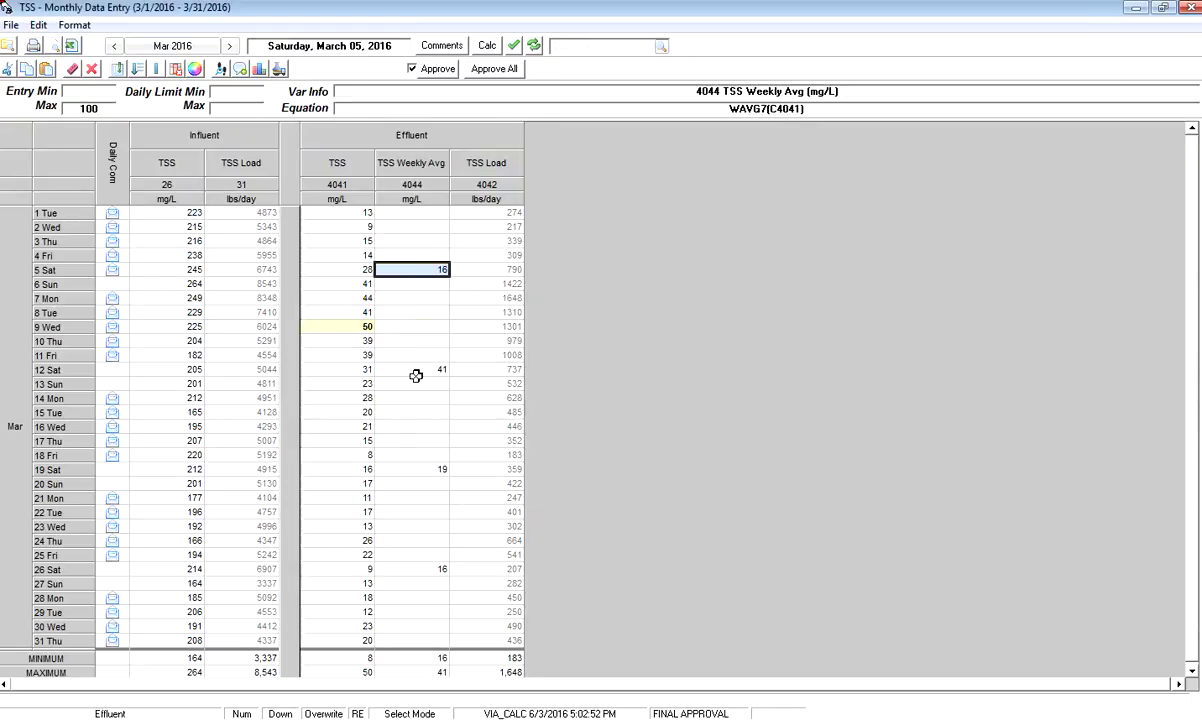
pyautogui.click(395, 369)
pyautogui.click(413, 574)
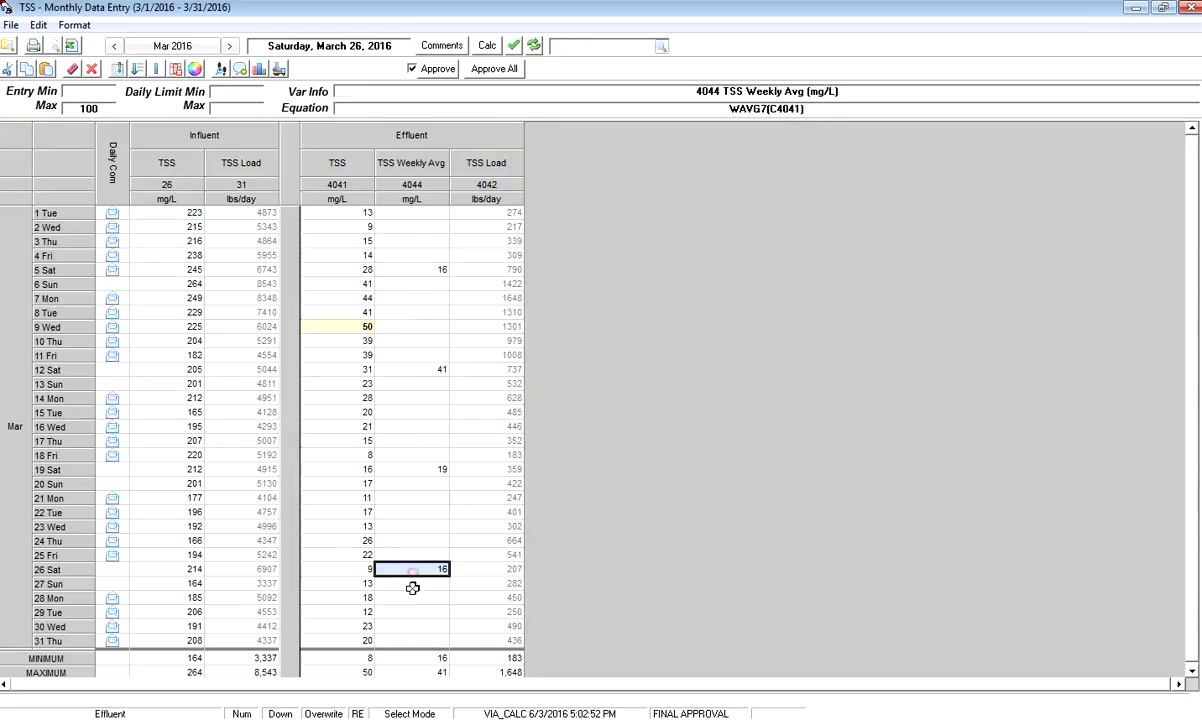
pyautogui.moveTo(408, 584); pyautogui.dragTo(421, 637)
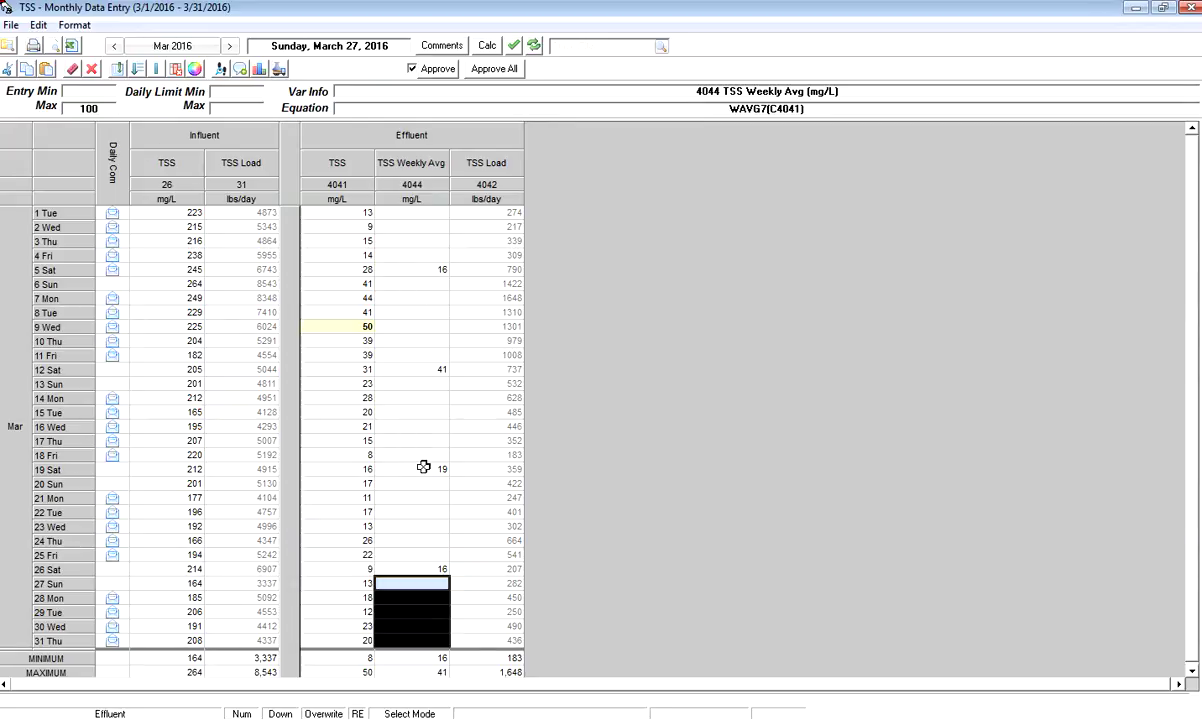
# - Close the TSS data entry form and open the 'AL eDMR for Copy Paste' report in Spread Report Design
pyautogui.click(8, 12)
pyautogui.click(40, 123)
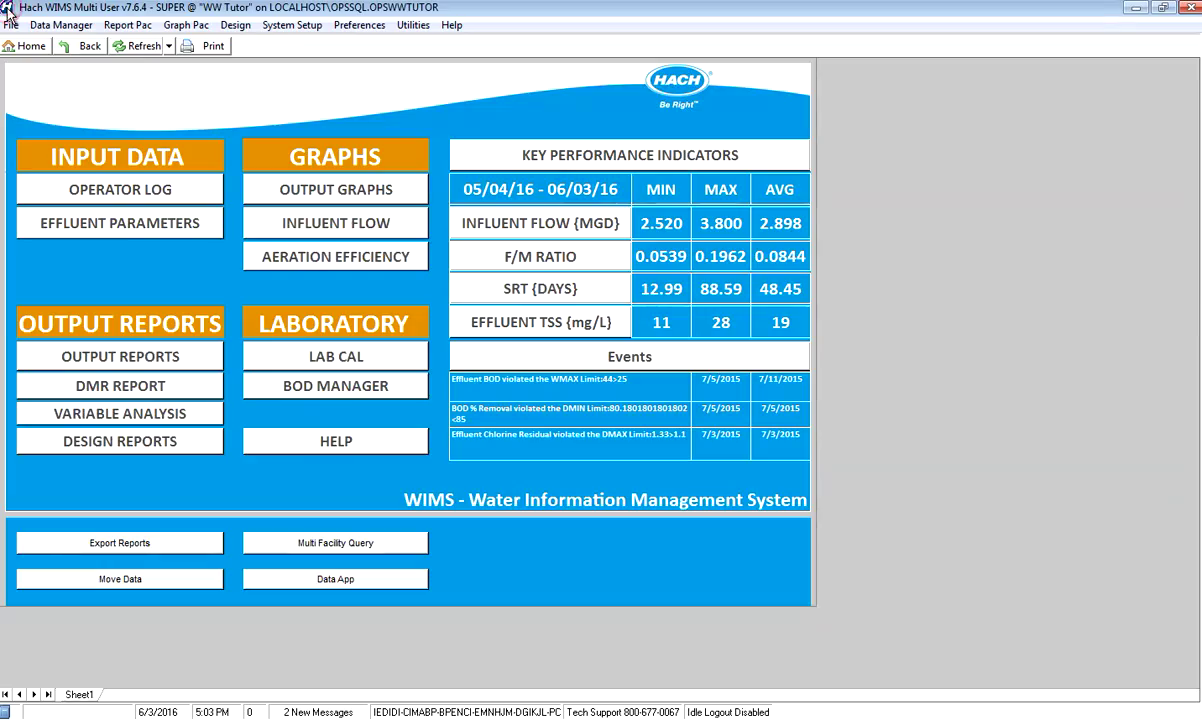
pyautogui.click(235, 25)
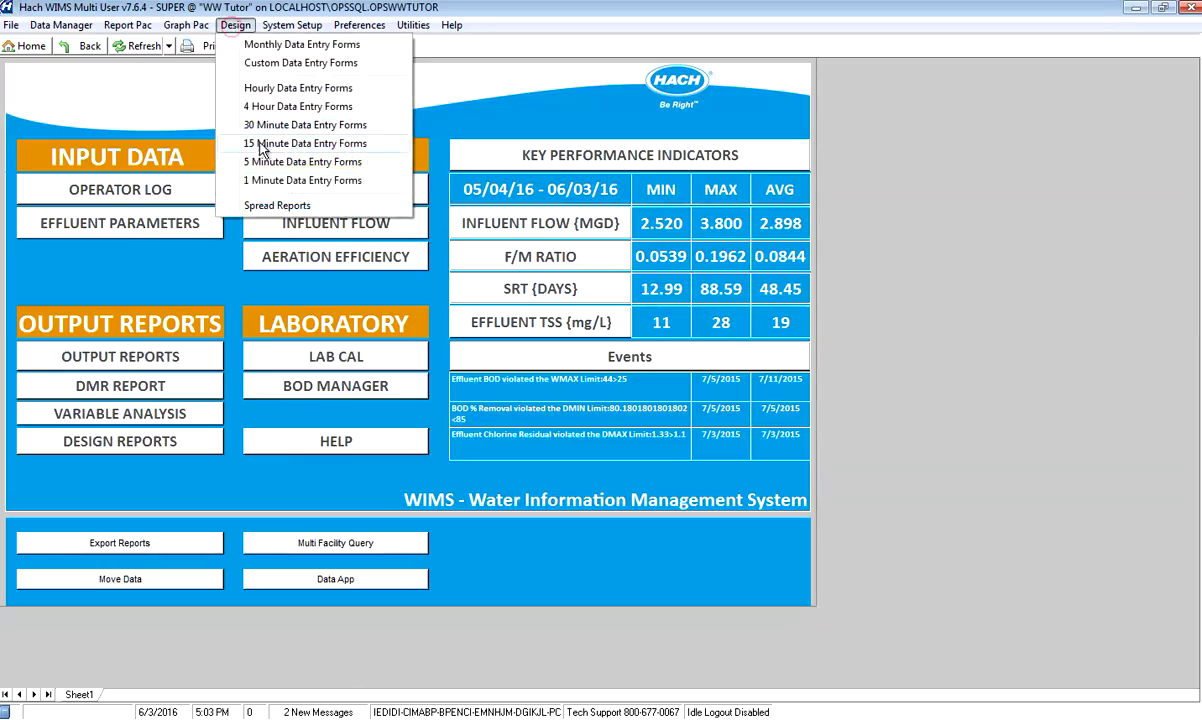
pyautogui.click(277, 207)
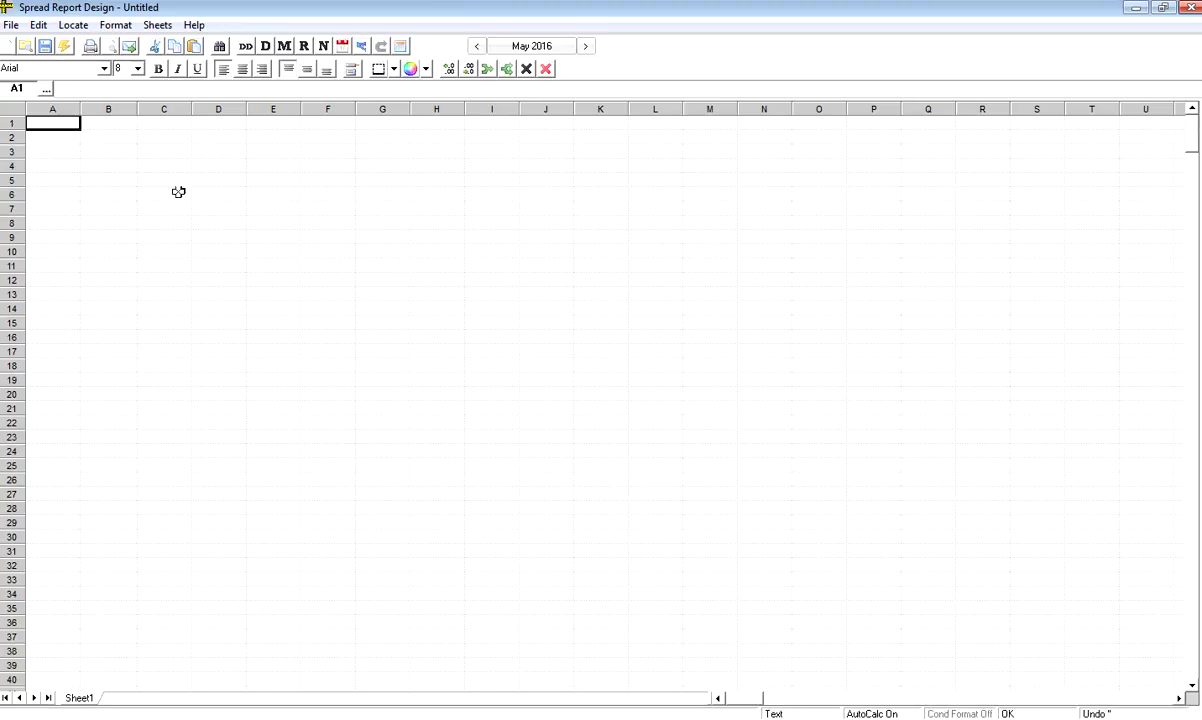
pyautogui.click(24, 46)
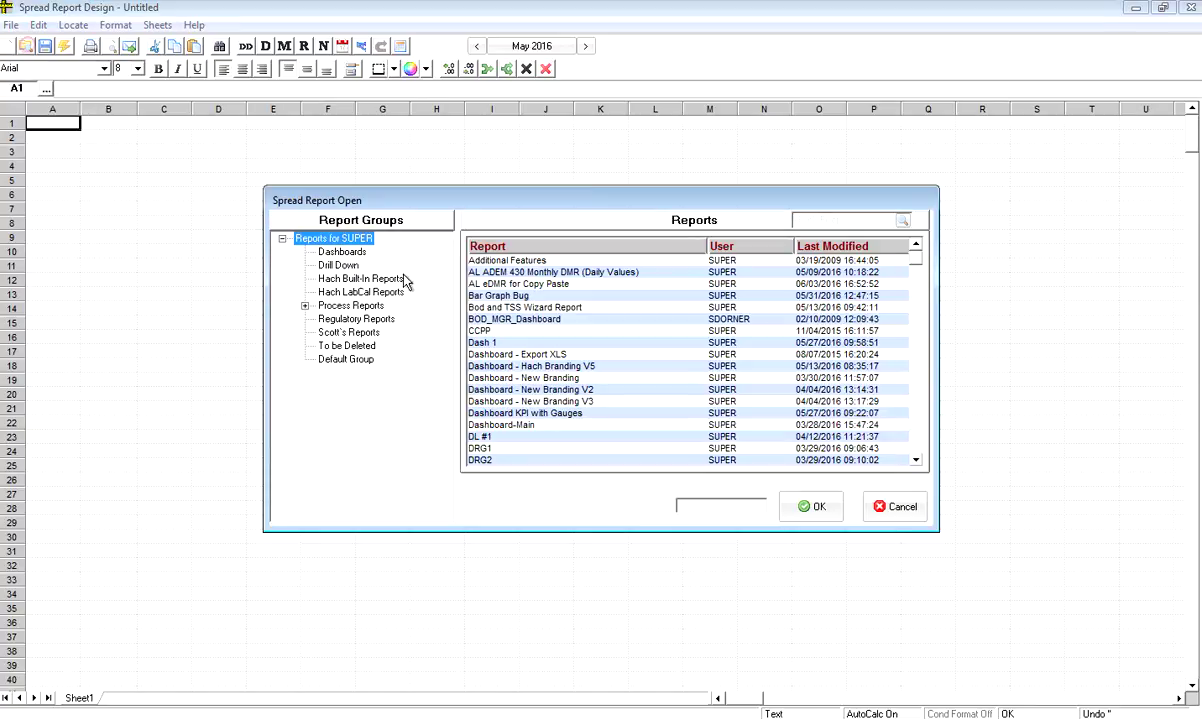
pyautogui.click(490, 284)
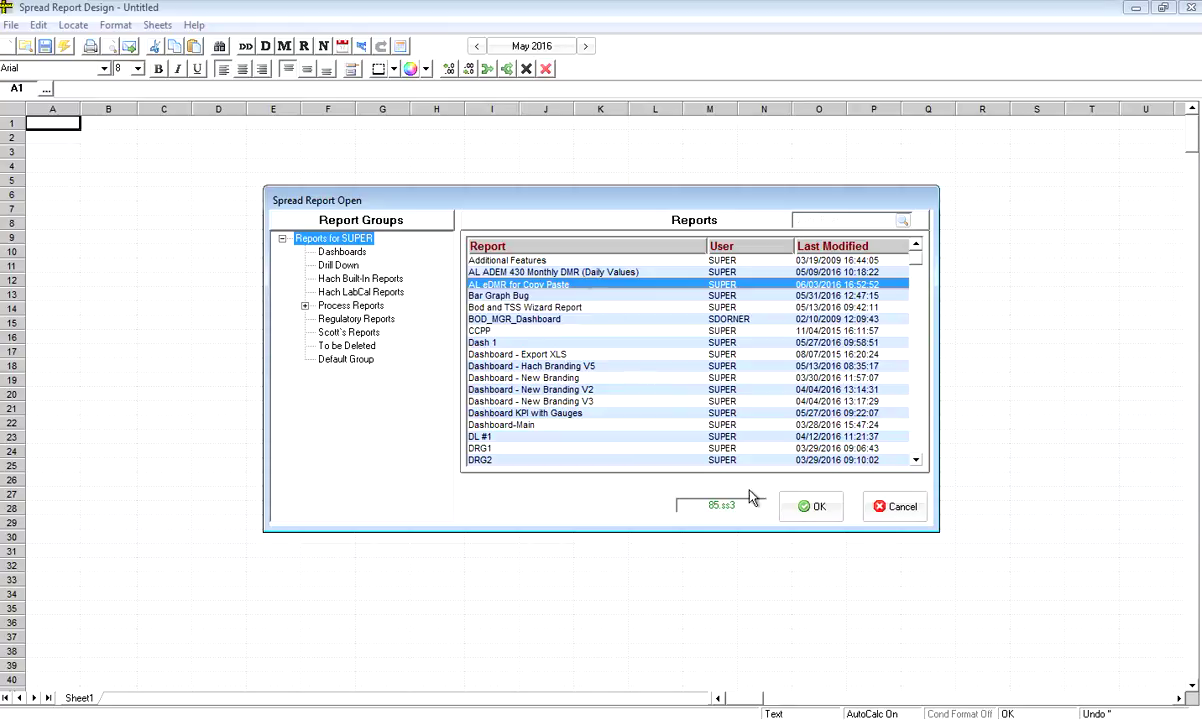
pyautogui.click(812, 507)
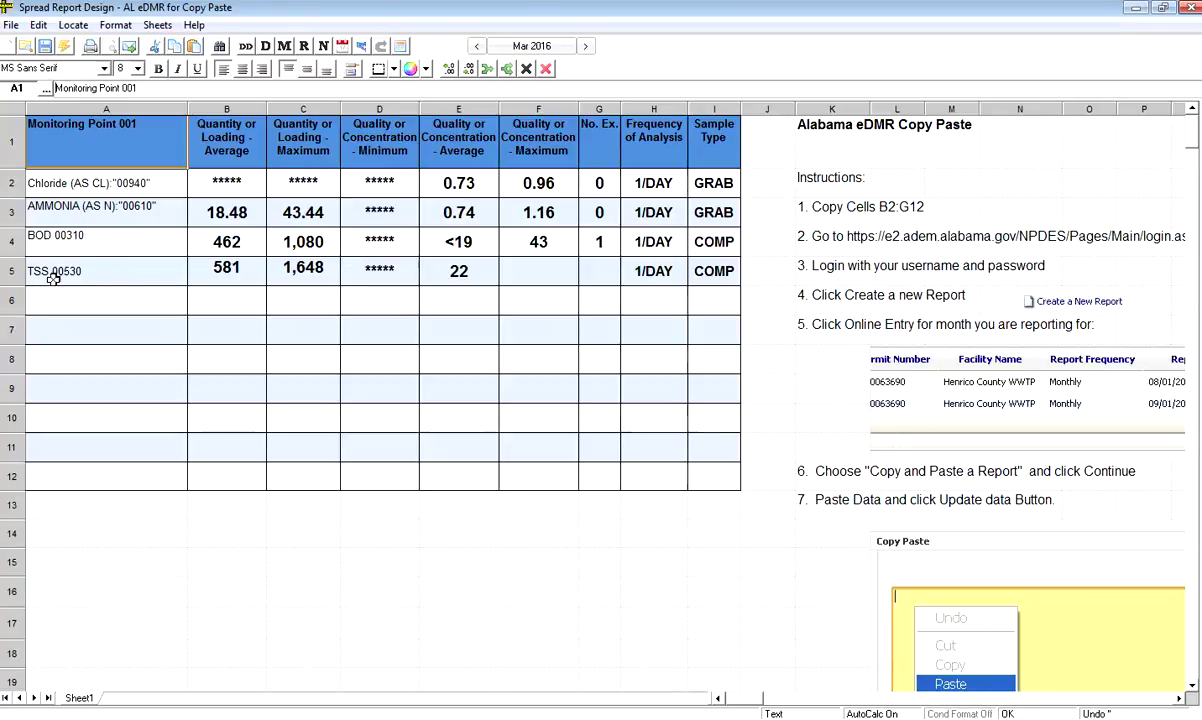
# - Set F5 to the Maximum of variable 4044 TSS Weekly Avg, then advance the report to April 2016, showing 37
pyautogui.click(538, 274)
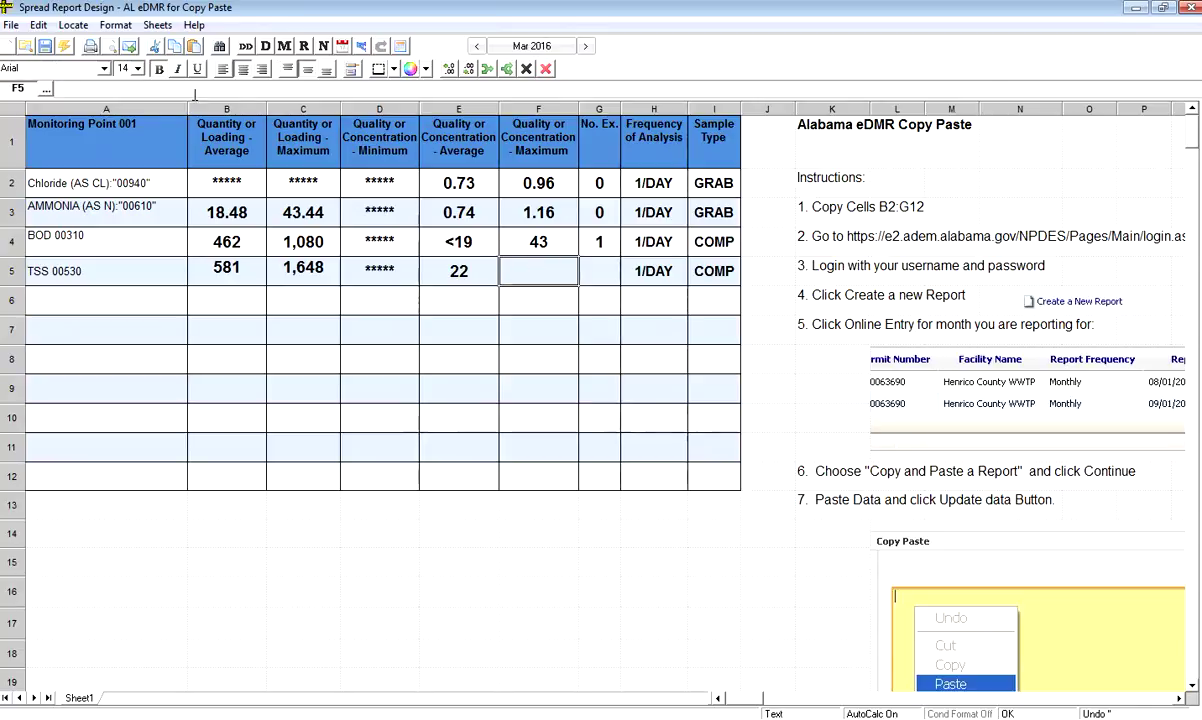
pyautogui.click(75, 25)
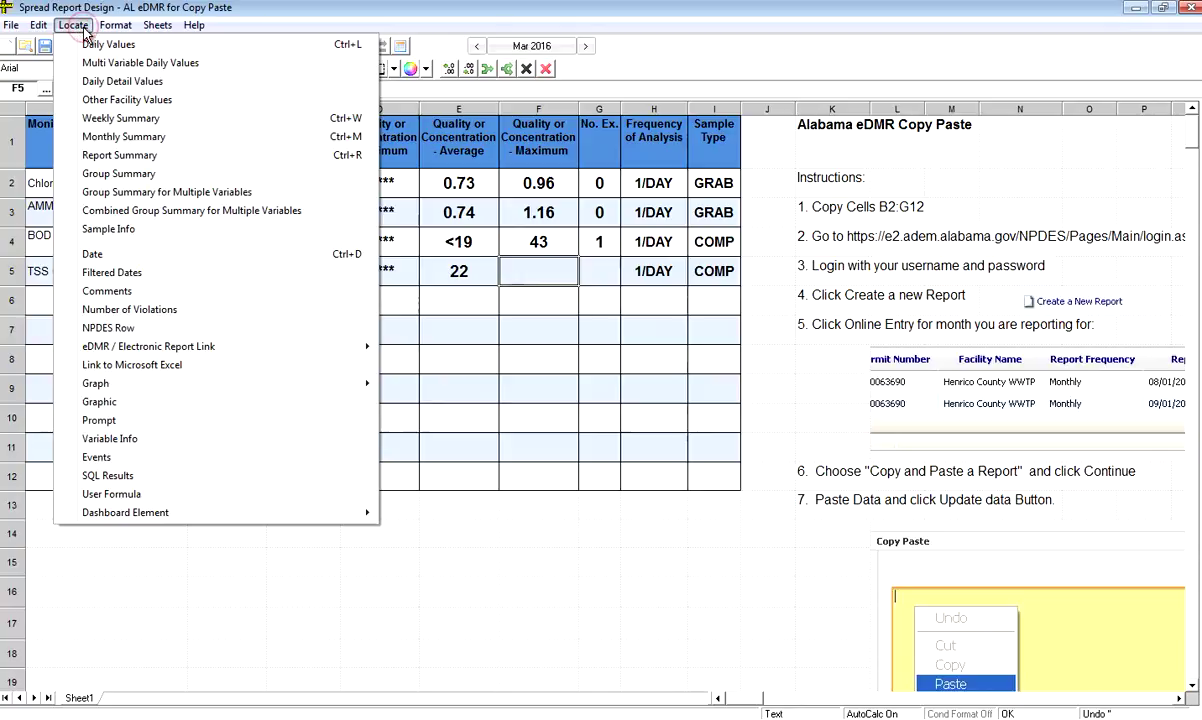
pyautogui.click(104, 162)
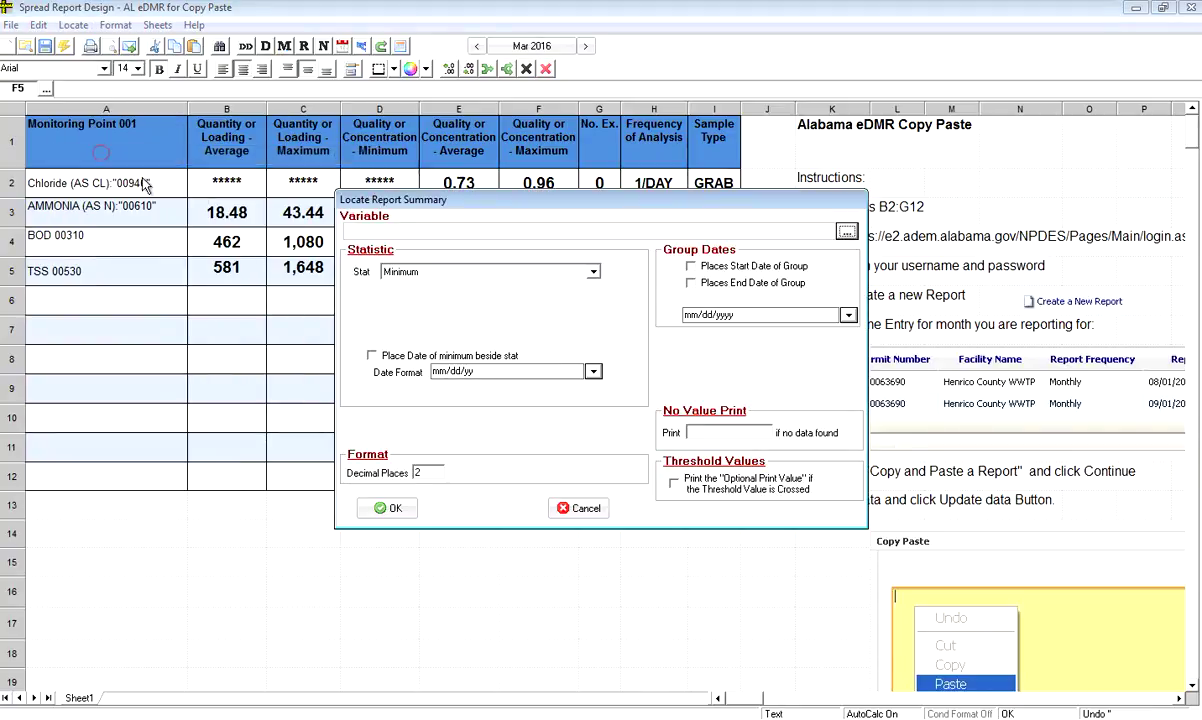
pyautogui.click(846, 232)
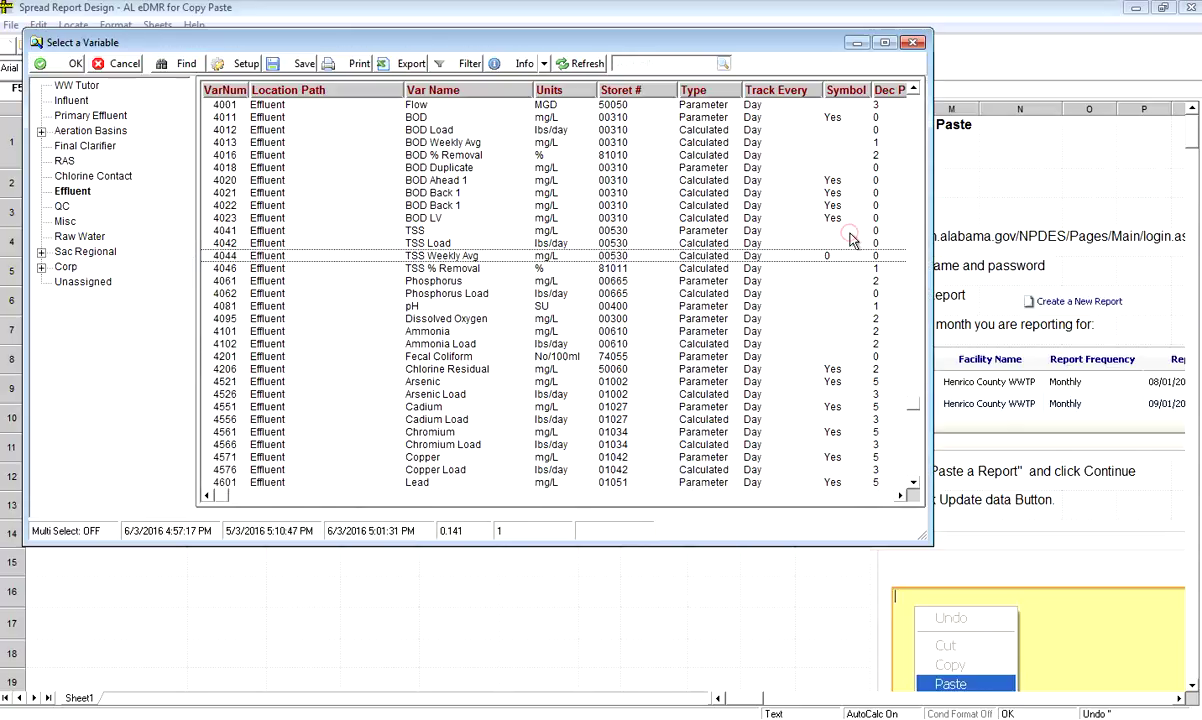
pyautogui.doubleClick(430, 256)
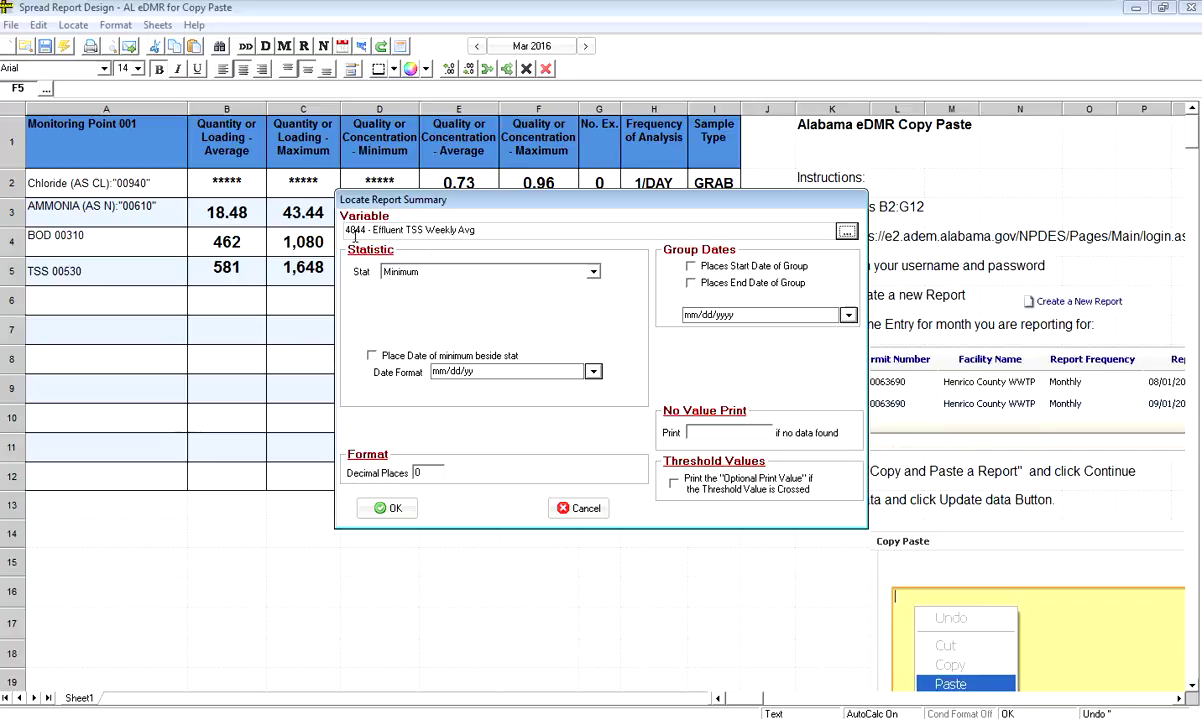
pyautogui.click(400, 271)
pyautogui.click(428, 298)
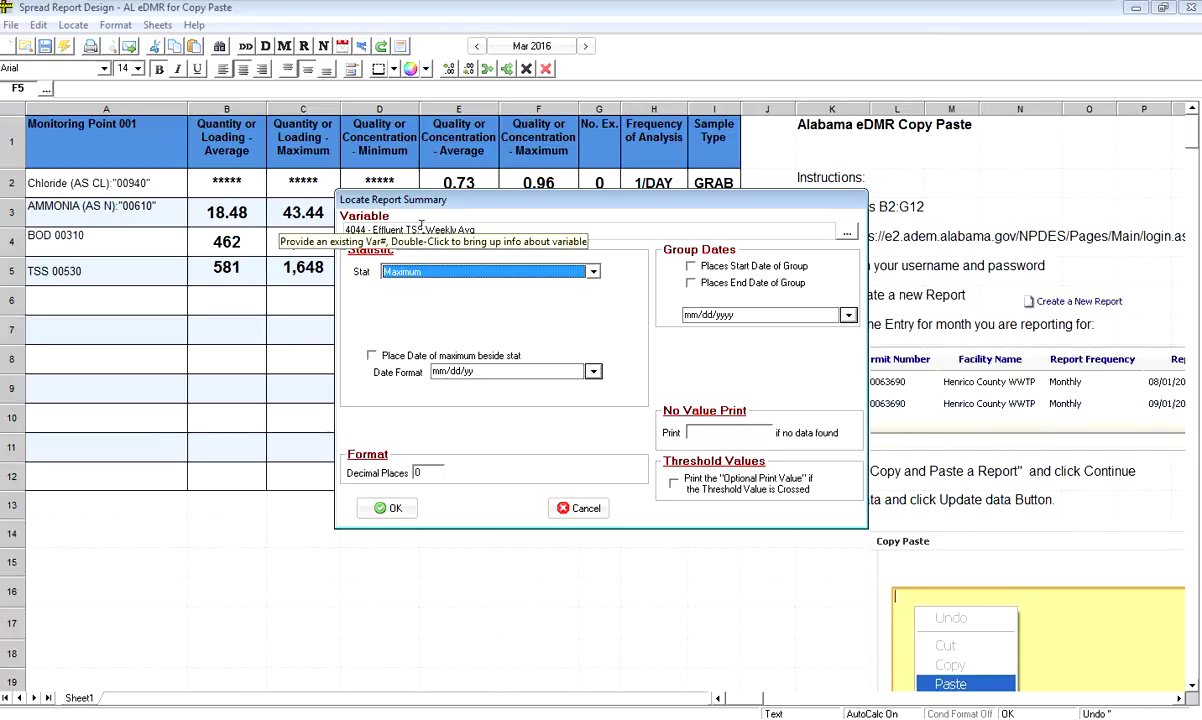
pyautogui.click(391, 511)
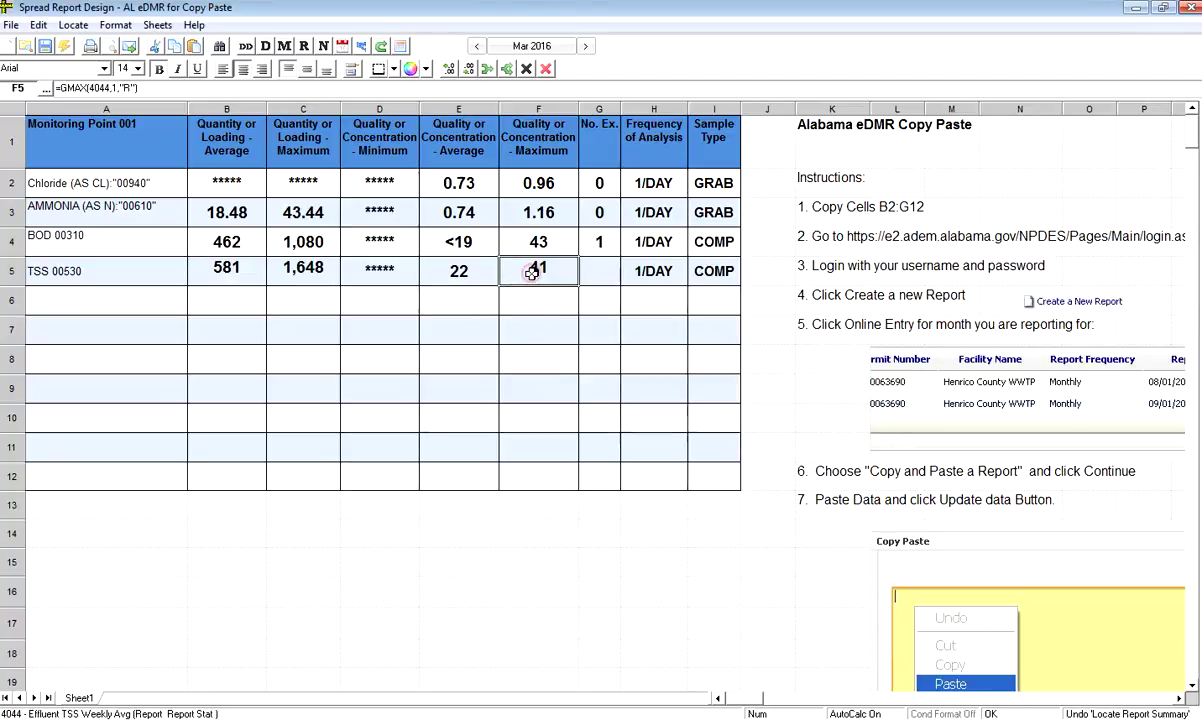
pyautogui.click(585, 47)
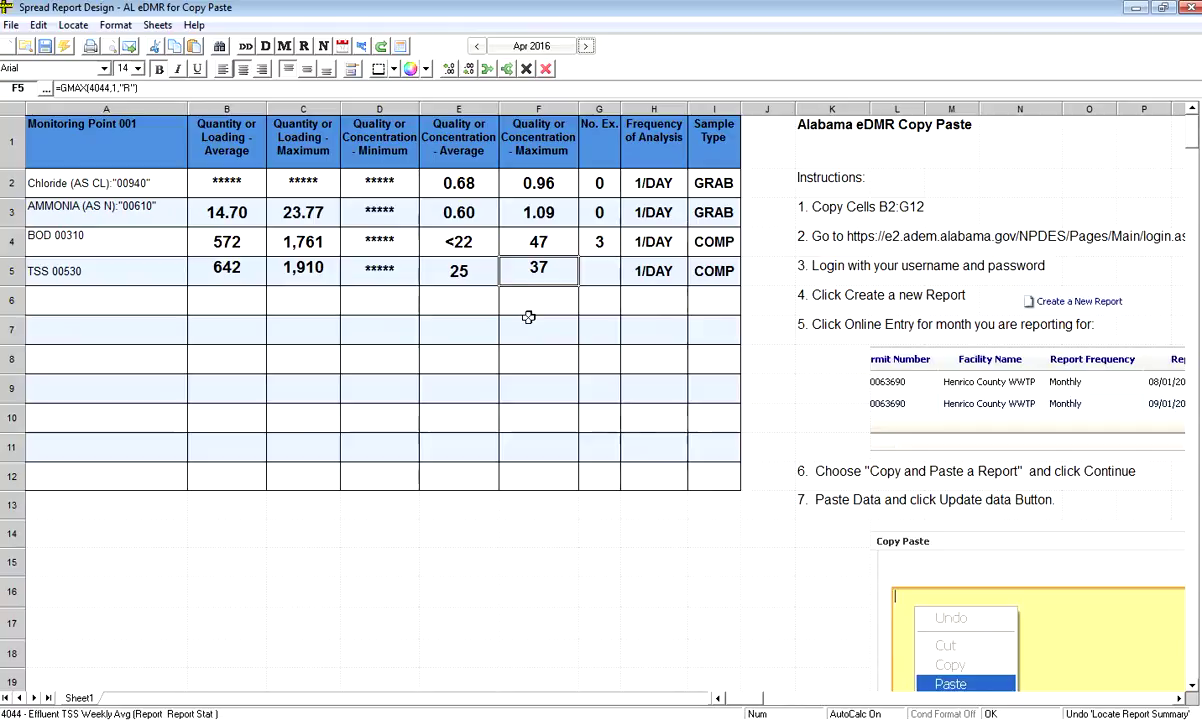
pyautogui.click(599, 270)
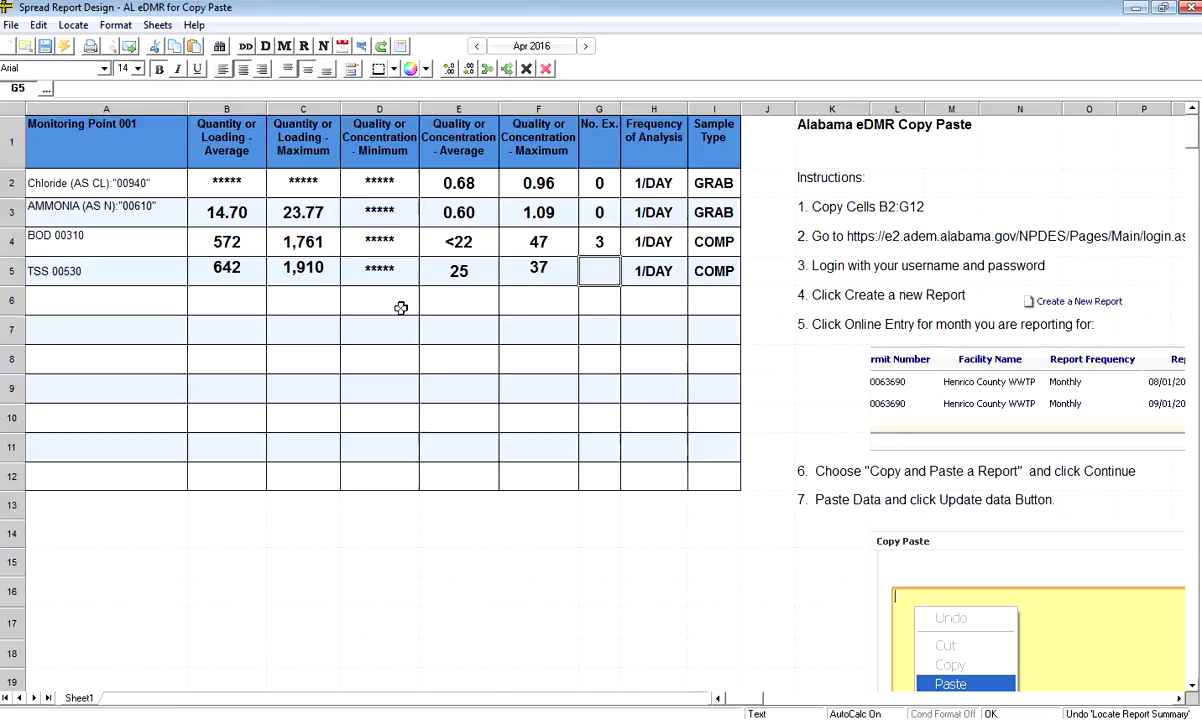
# - Insert a violation count in G5 counting WMAX limit violations of variable 4044 TSS Weekly Avg
pyautogui.click(74, 25)
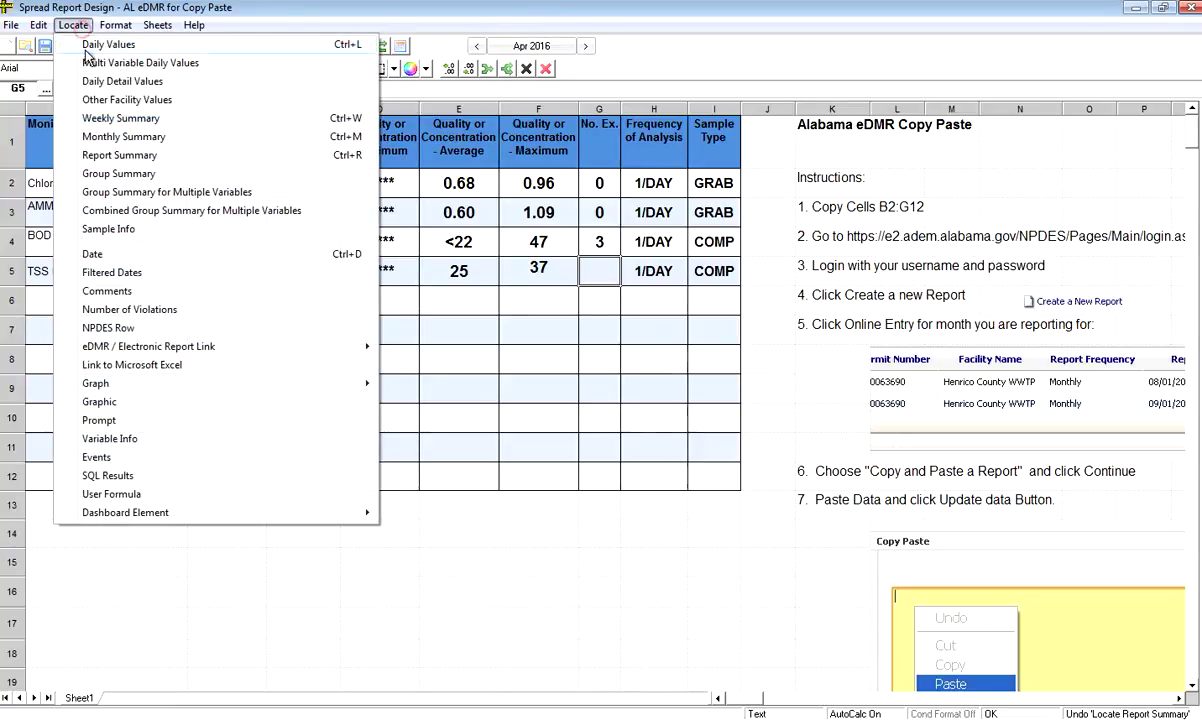
pyautogui.click(197, 316)
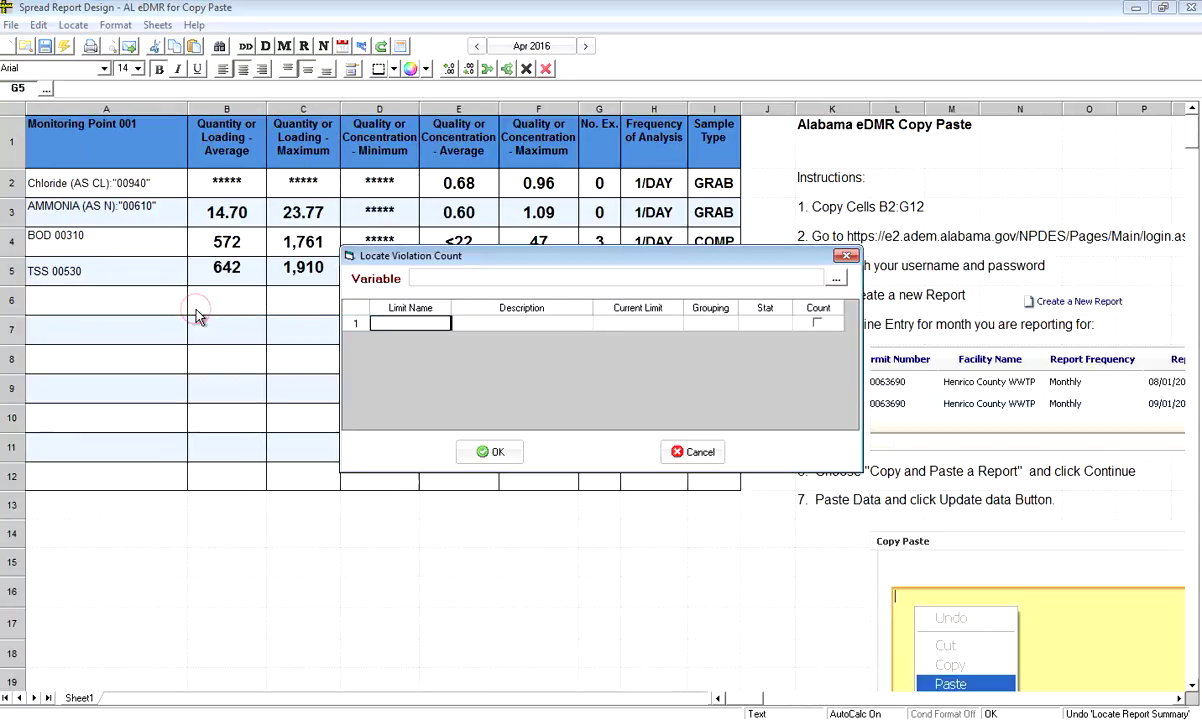
pyautogui.click(836, 278)
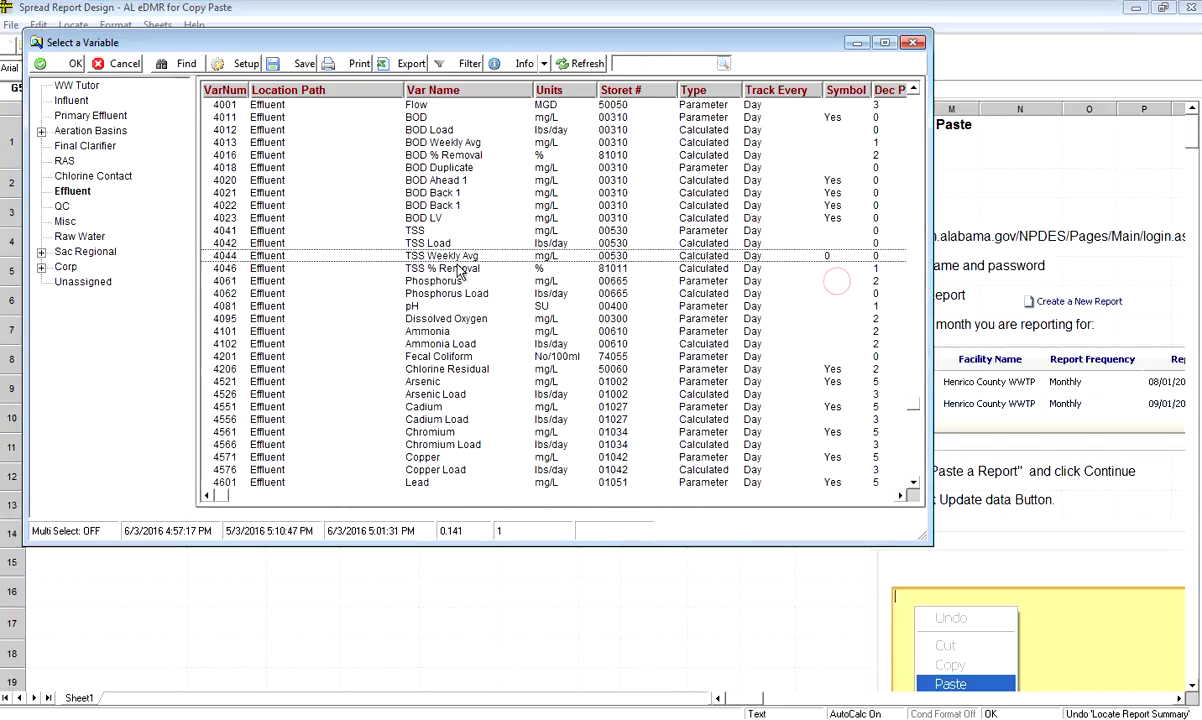
pyautogui.doubleClick(349, 257)
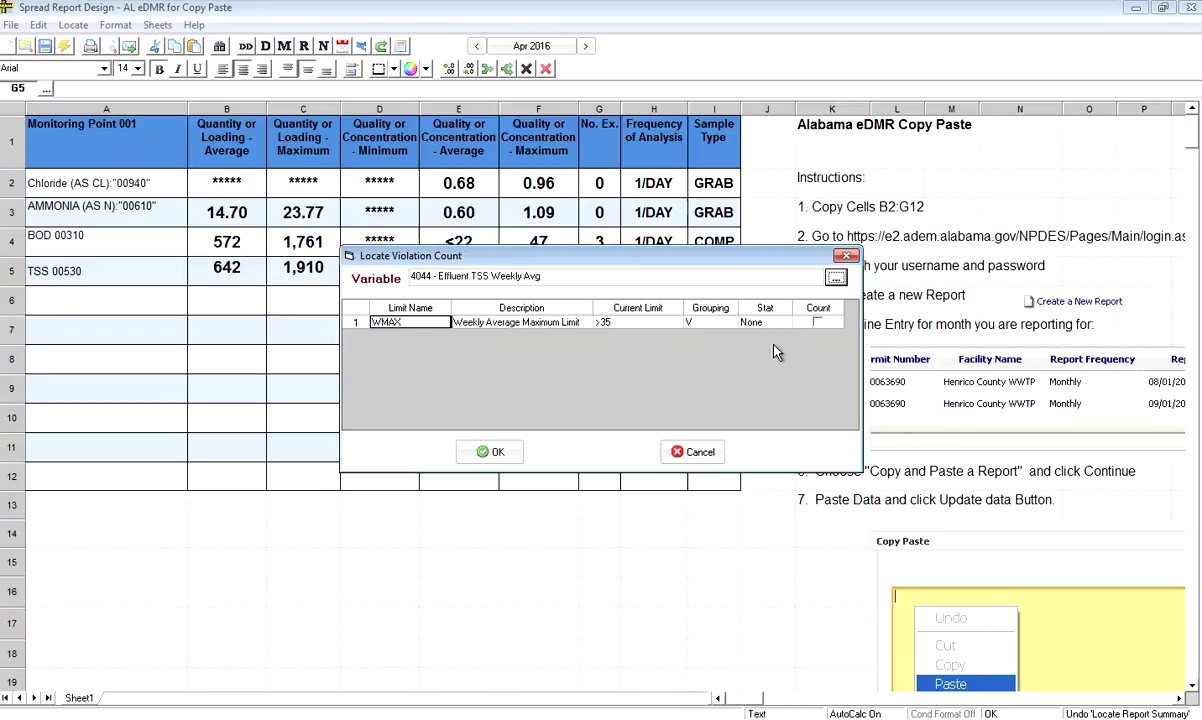
pyautogui.click(817, 322)
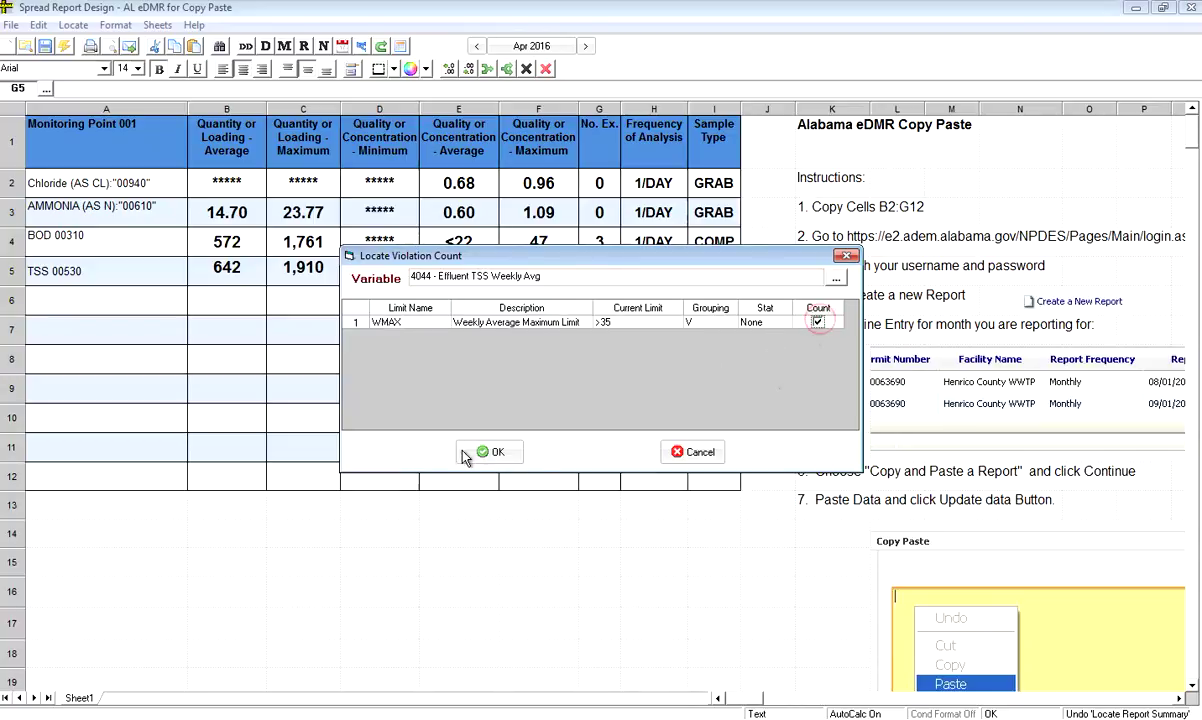
pyautogui.click(486, 453)
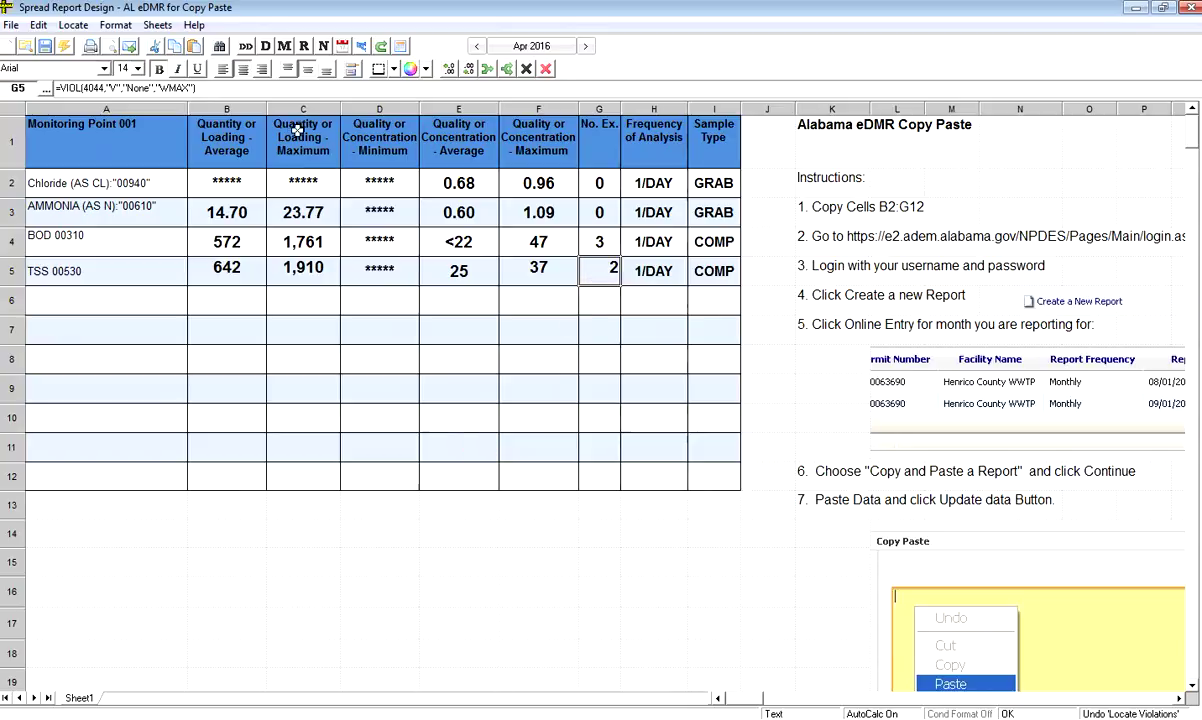
# - Center the G5 count vertically and horizontally so it shows 2 in the middle of the cell
pyautogui.click(263, 70)
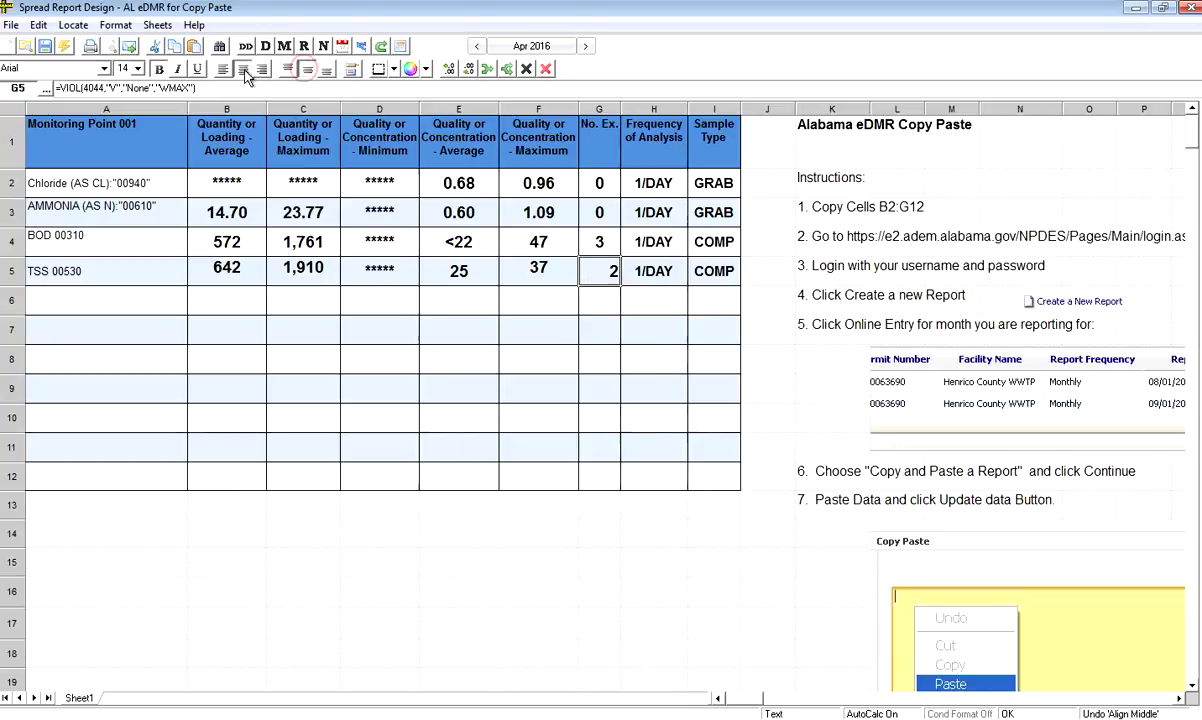
pyautogui.click(242, 69)
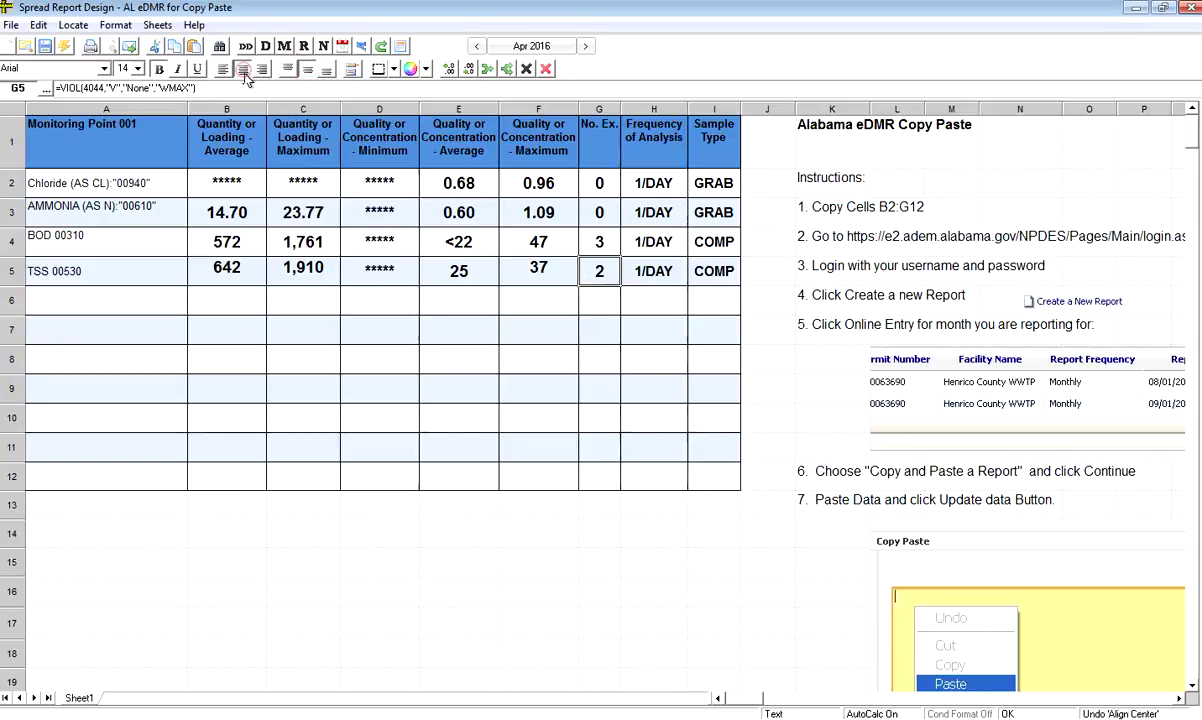
pyautogui.click(527, 323)
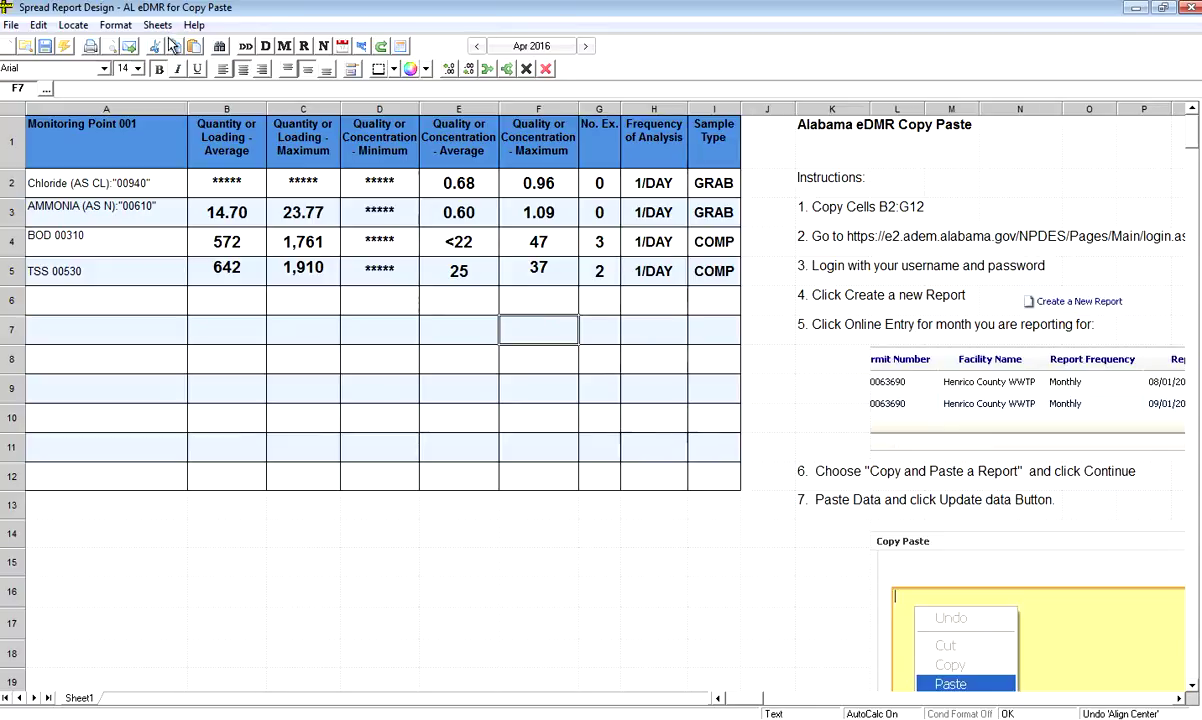
# - Open the TSS data entry form from the Data Entry Forms list and go back to April 2016
pyautogui.doubleClick(230, 8)
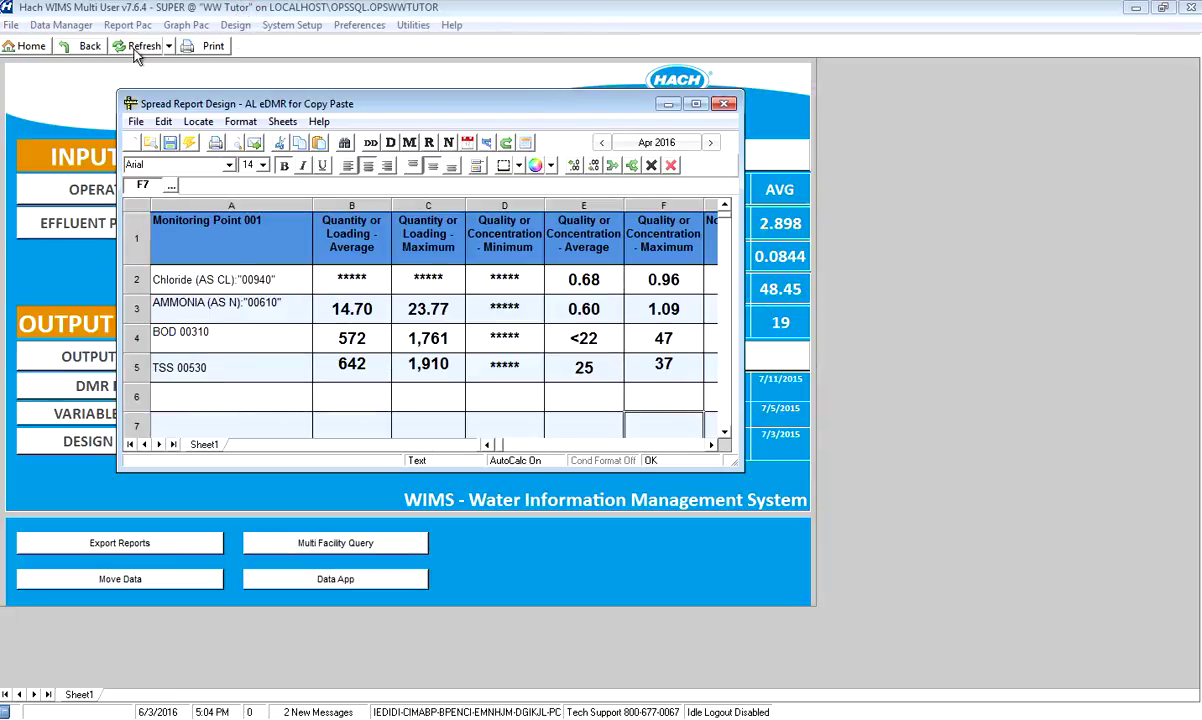
pyautogui.click(62, 25)
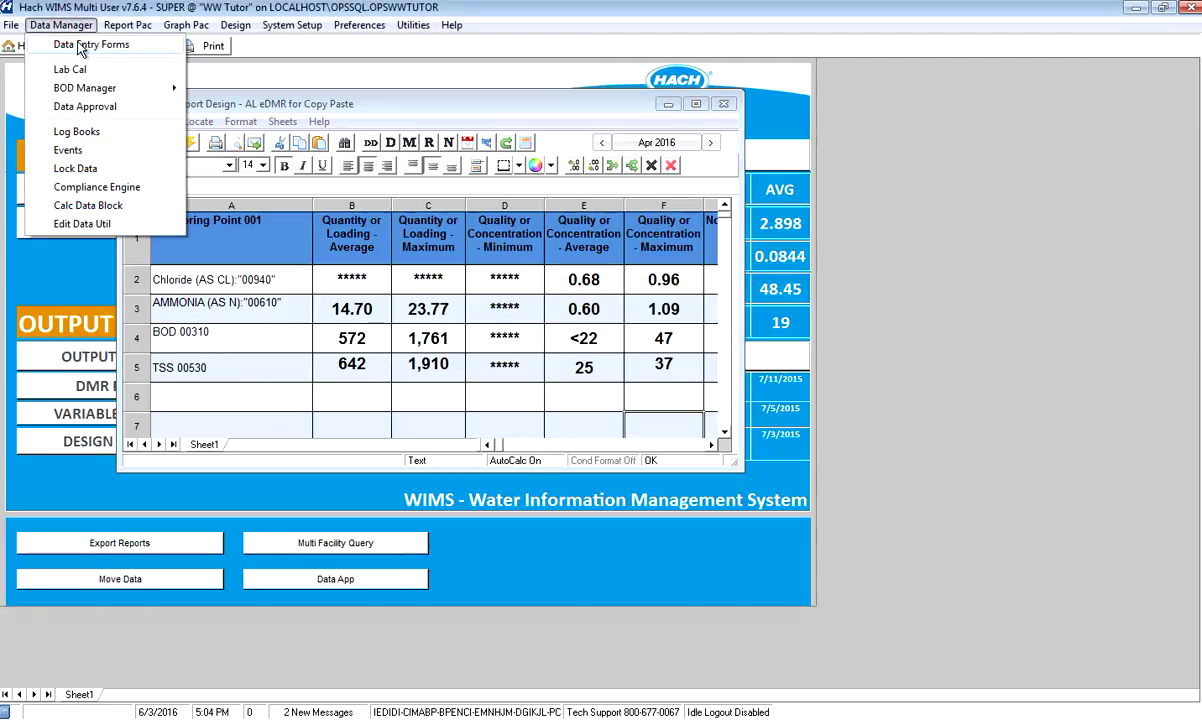
pyautogui.click(82, 45)
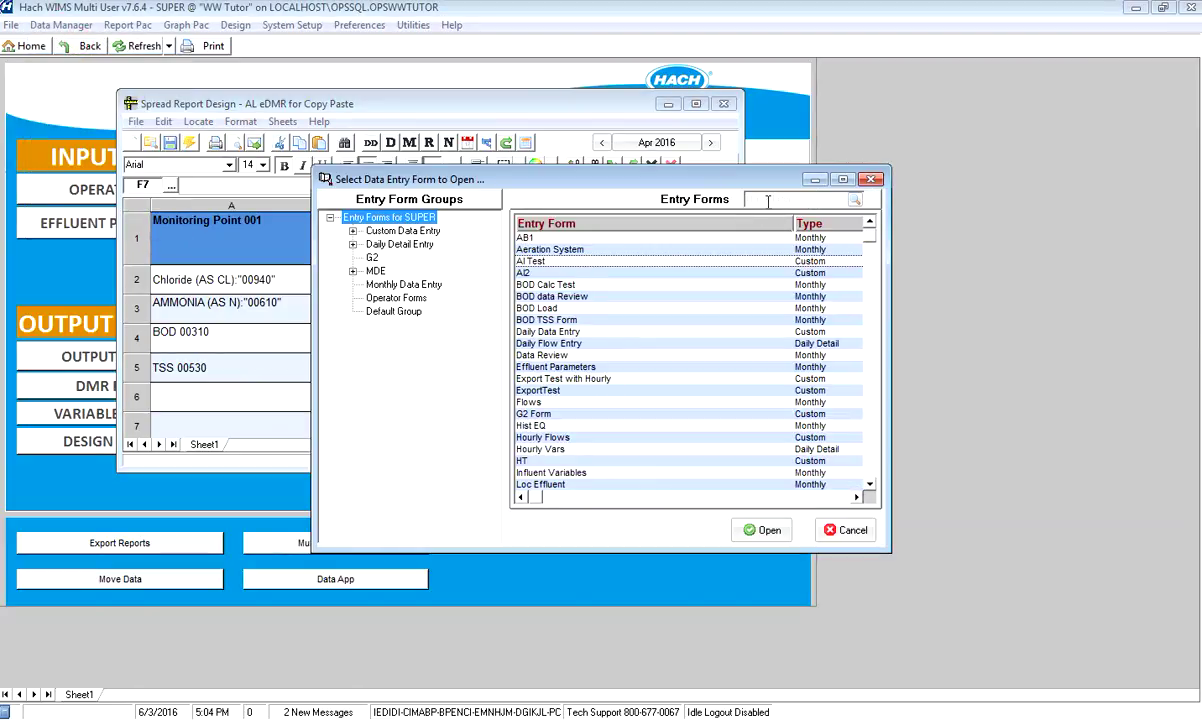
pyautogui.click(767, 199)
pyautogui.write('TSS')
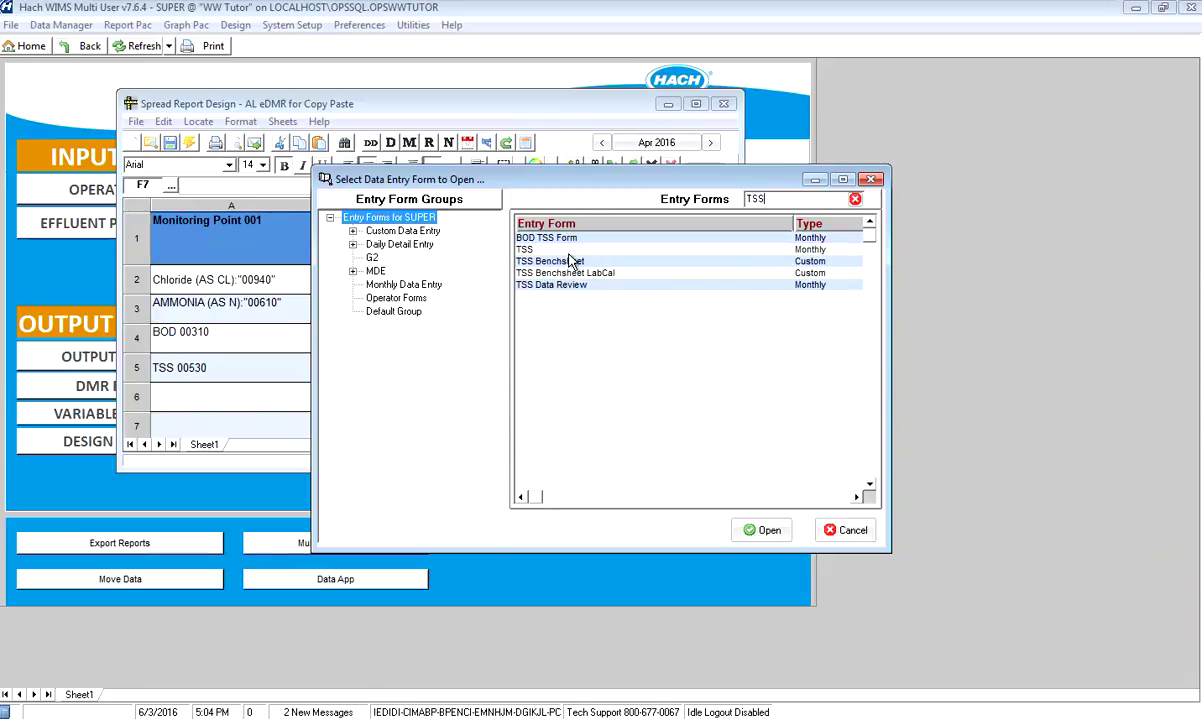
pyautogui.doubleClick(566, 260)
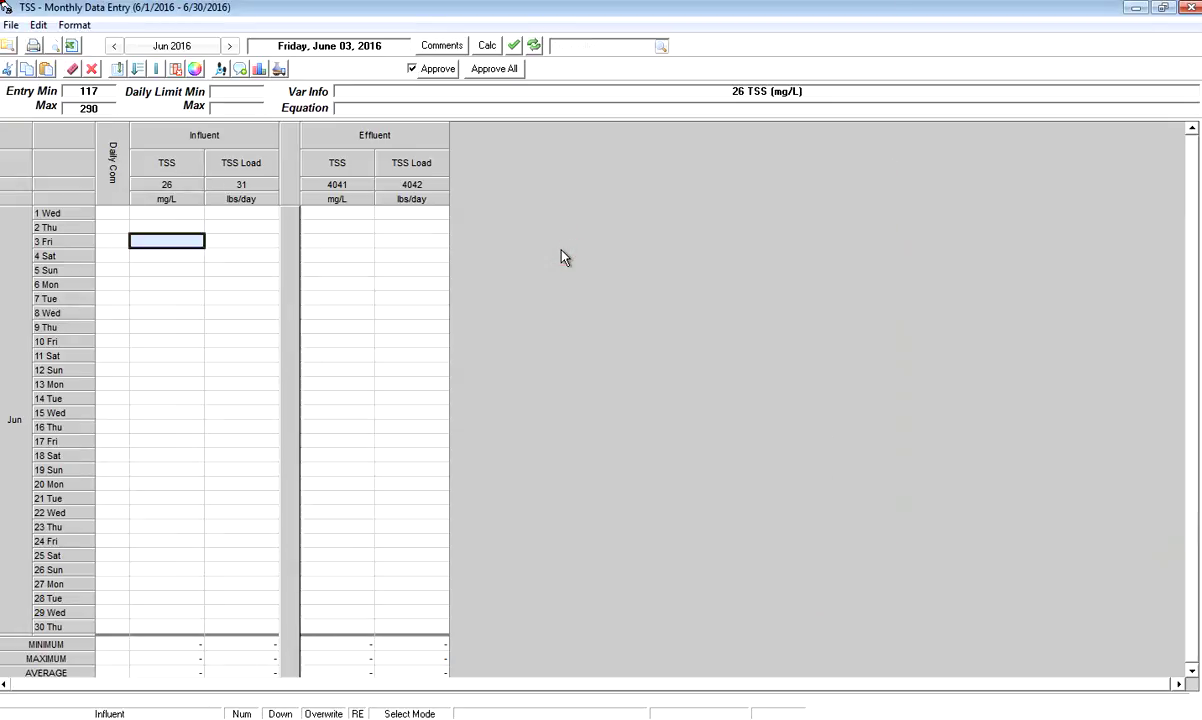
pyautogui.click(337, 227)
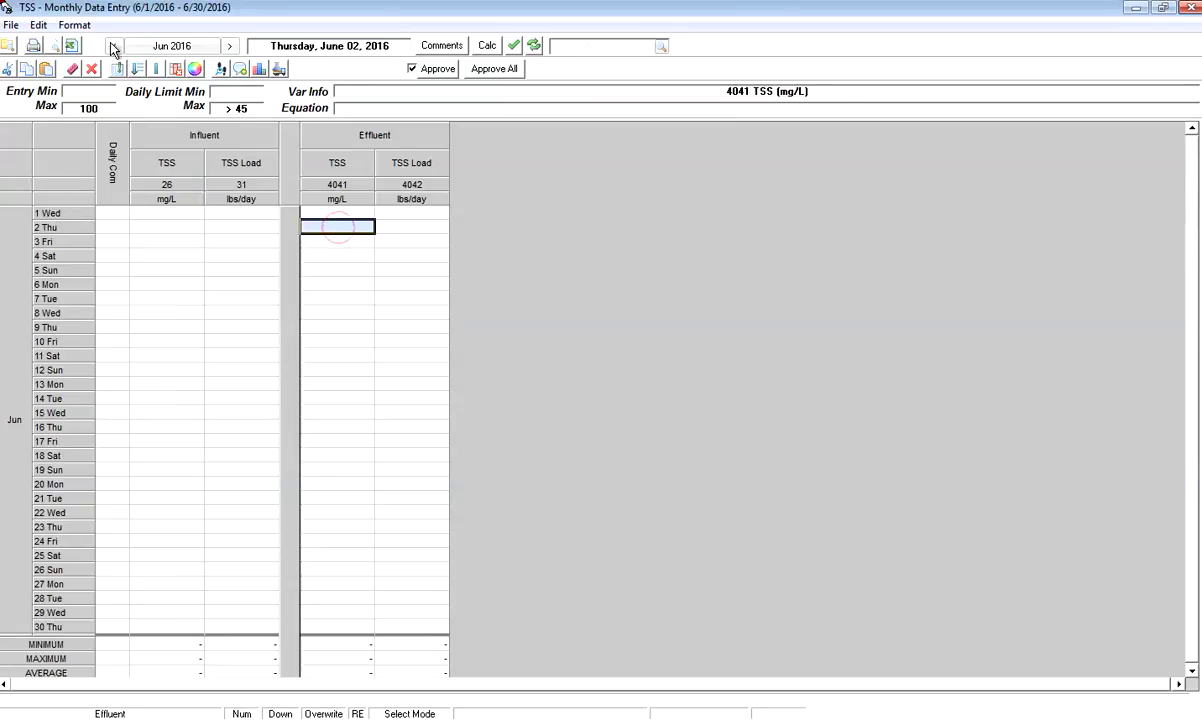
pyautogui.click(113, 46)
pyautogui.click(113, 46)
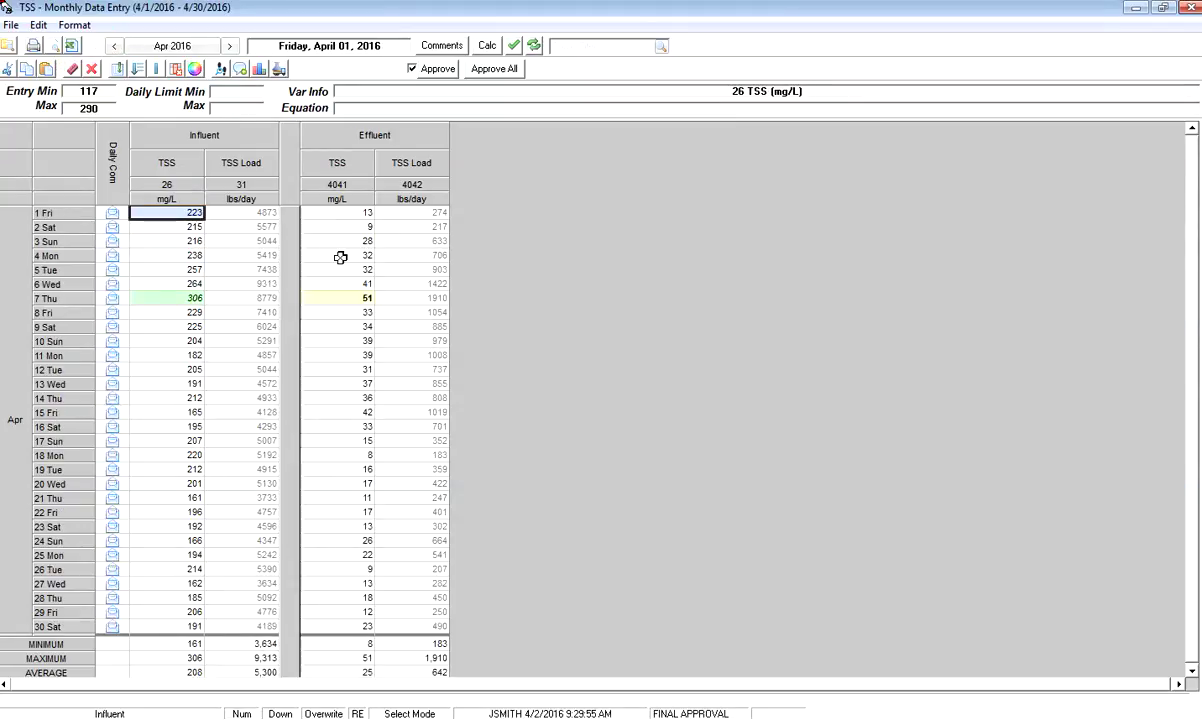
# - Add the TSS Weekly Avg column (variable 4044) and confirm its weekly maximum of 37
pyautogui.click(400, 255)
pyautogui.doubleClick(400, 255)
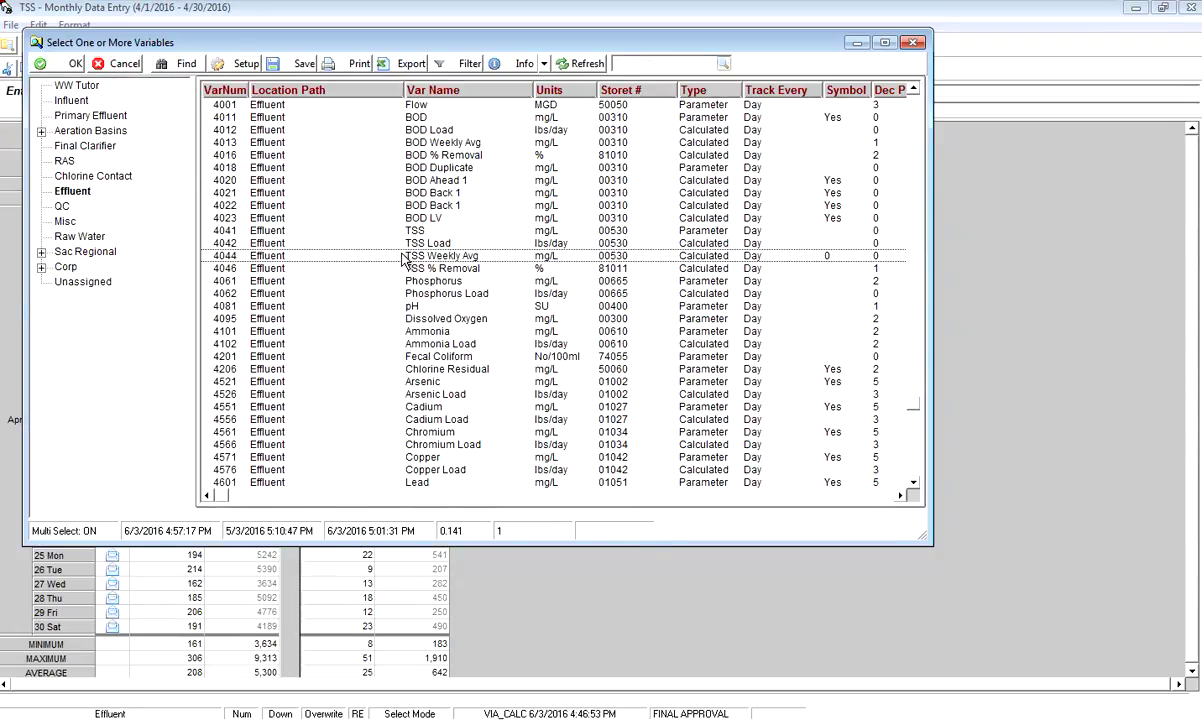
pyautogui.click(118, 65)
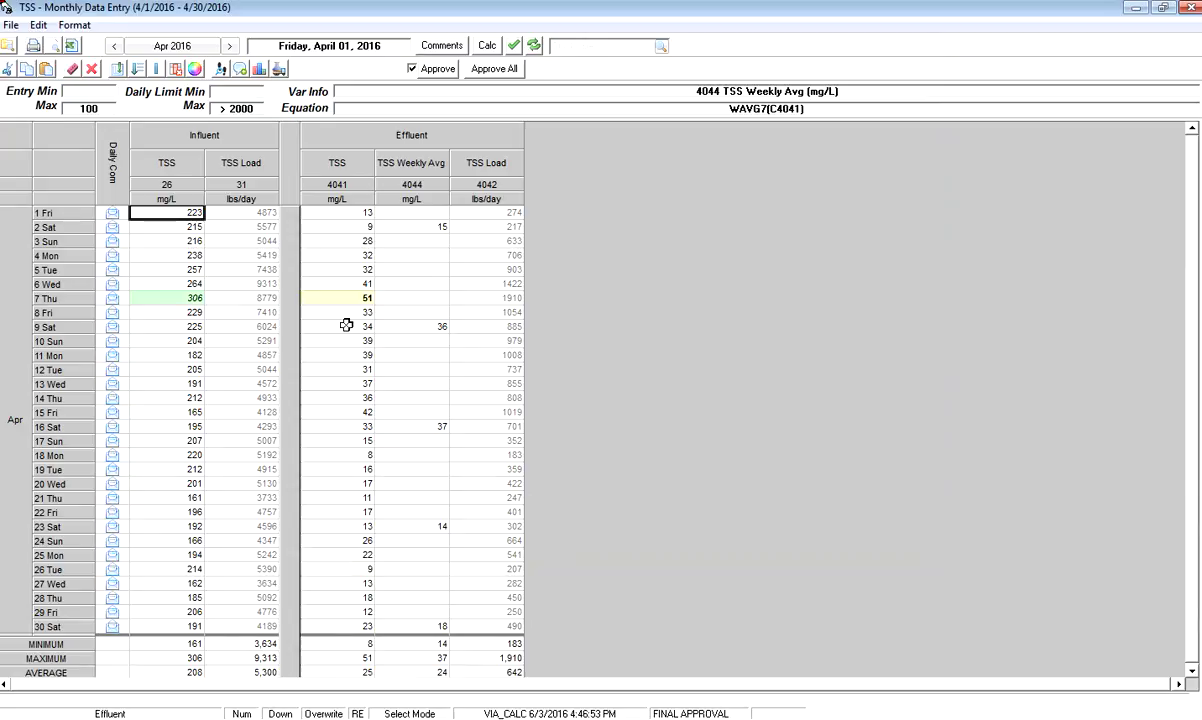
pyautogui.click(424, 326)
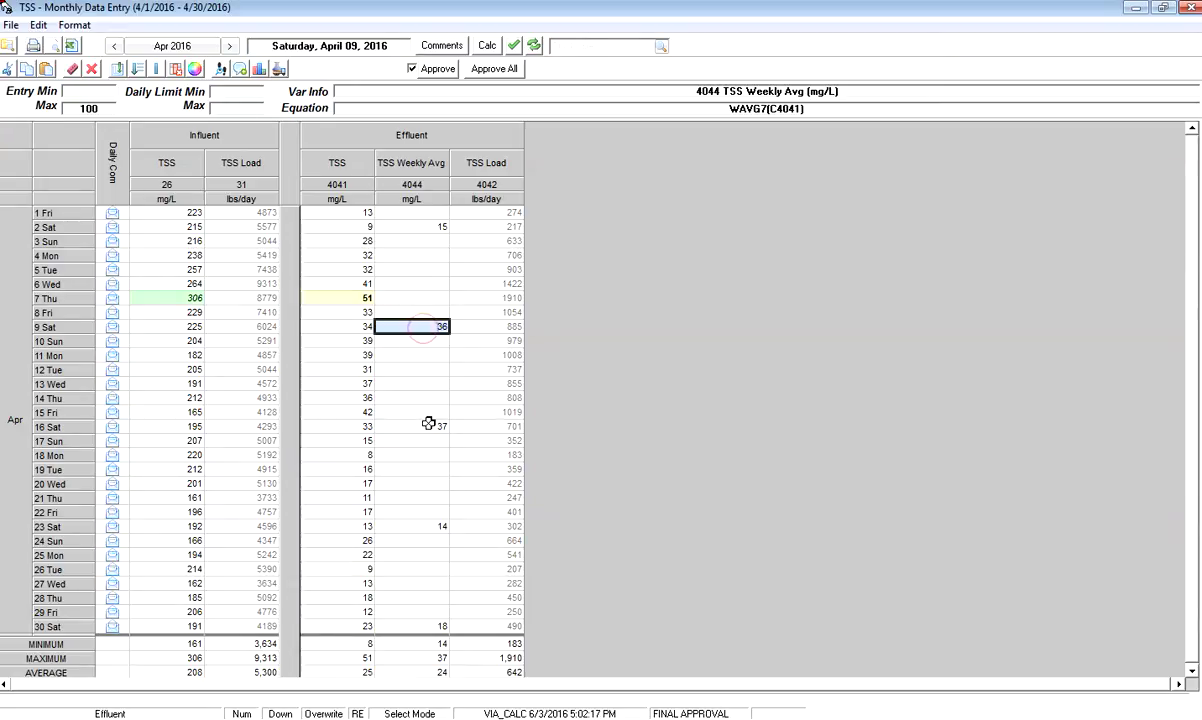
pyautogui.click(428, 426)
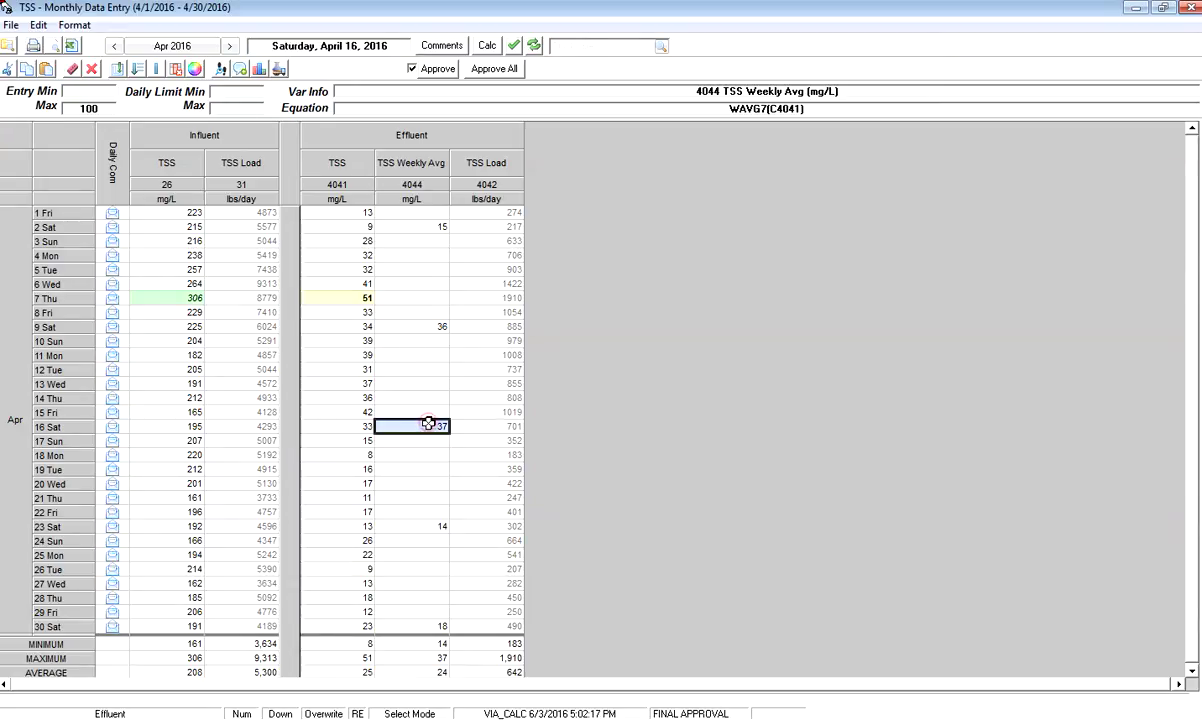
pyautogui.click(411, 328)
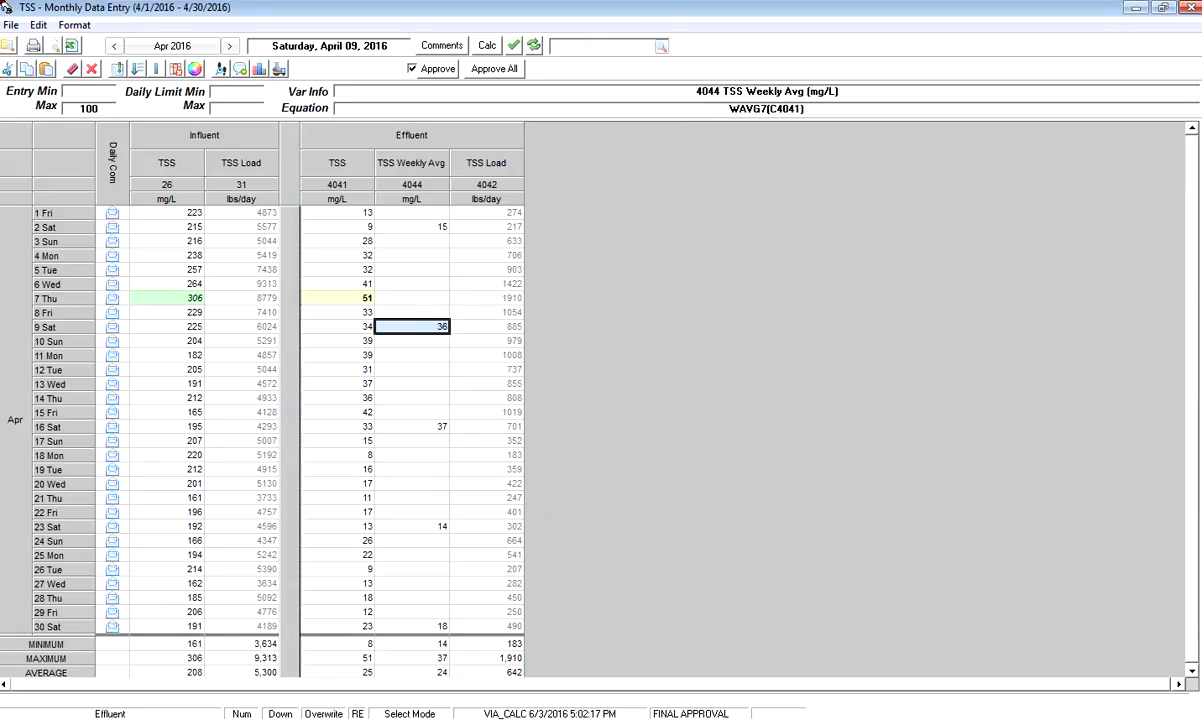
pyautogui.click(1136, 8)
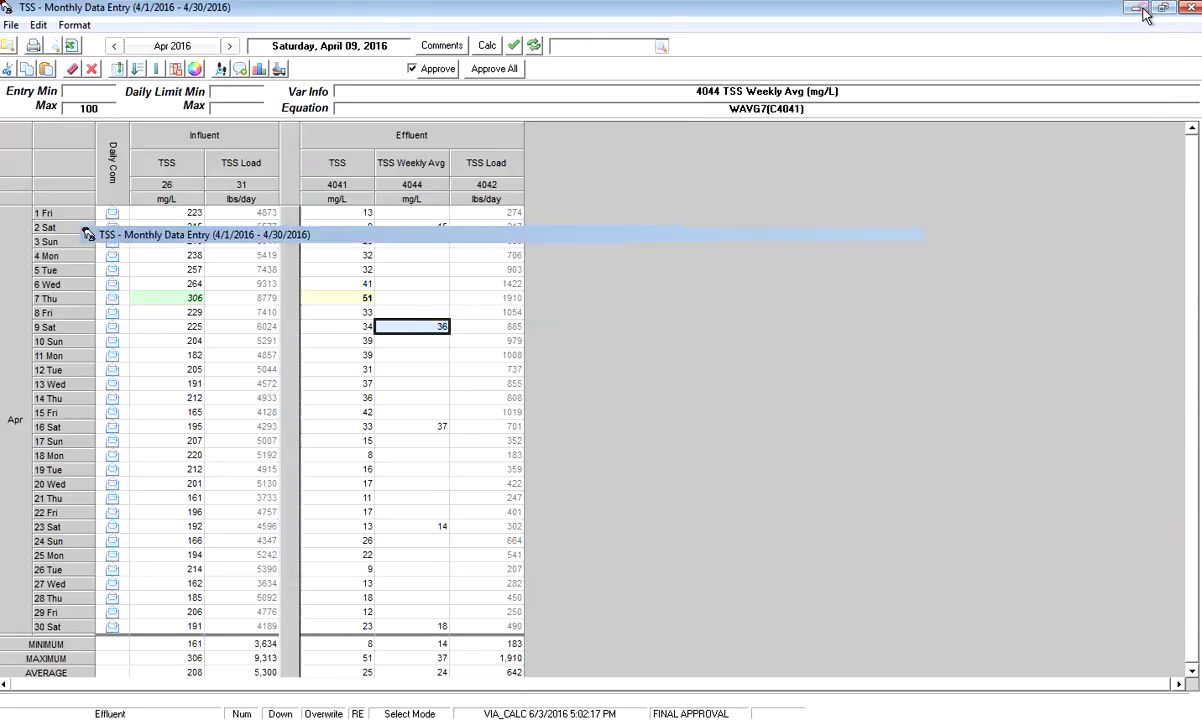
# - Check F5's =GMAX(4044,1,"R") formula, enlarge the report window, and save the spread report
pyautogui.click(660, 368)
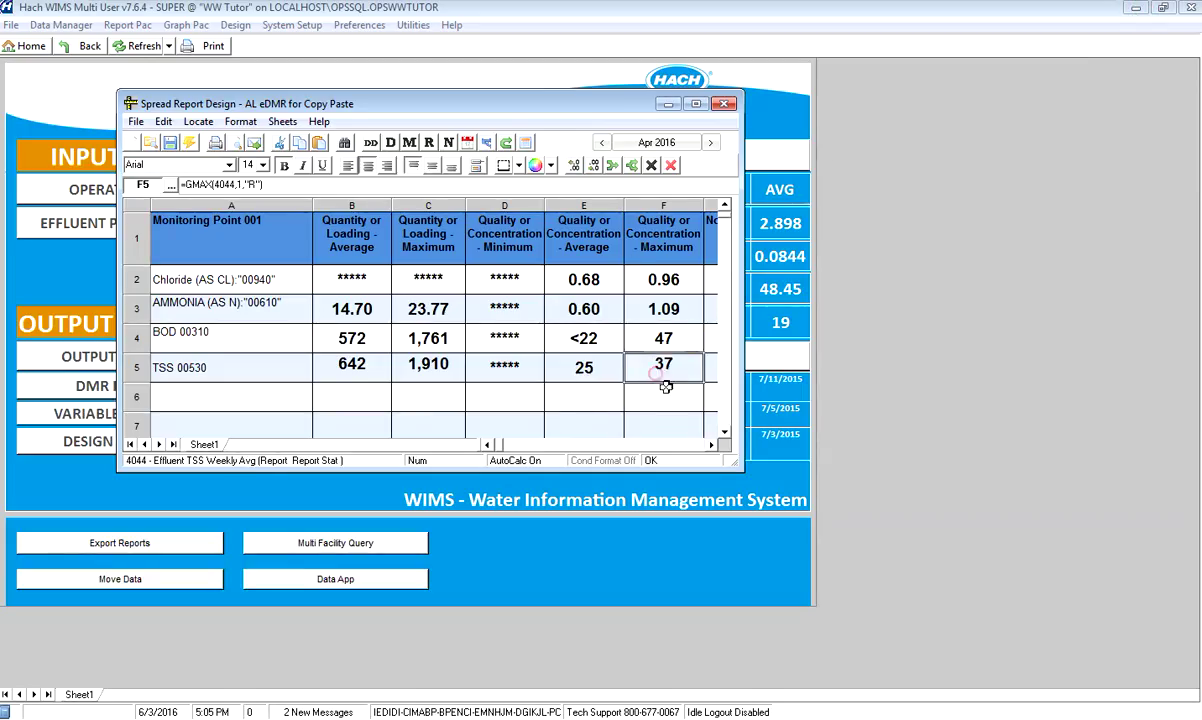
pyautogui.moveTo(736, 468); pyautogui.dragTo(937, 530)
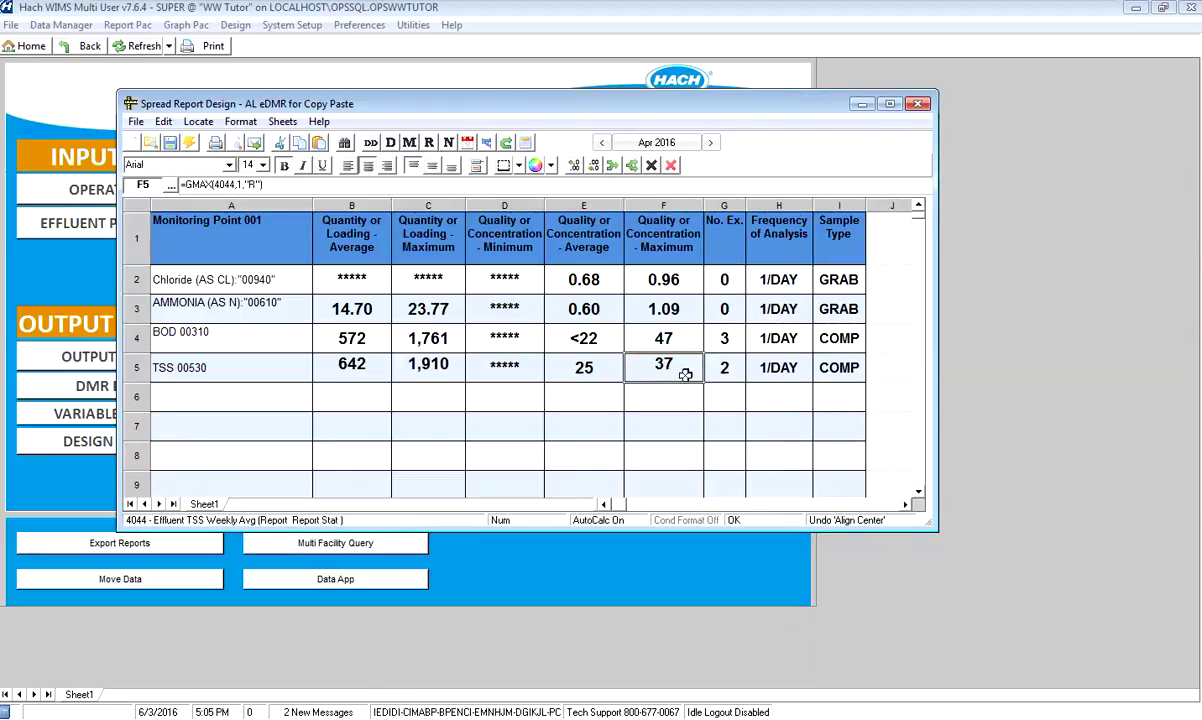
pyautogui.click(178, 145)
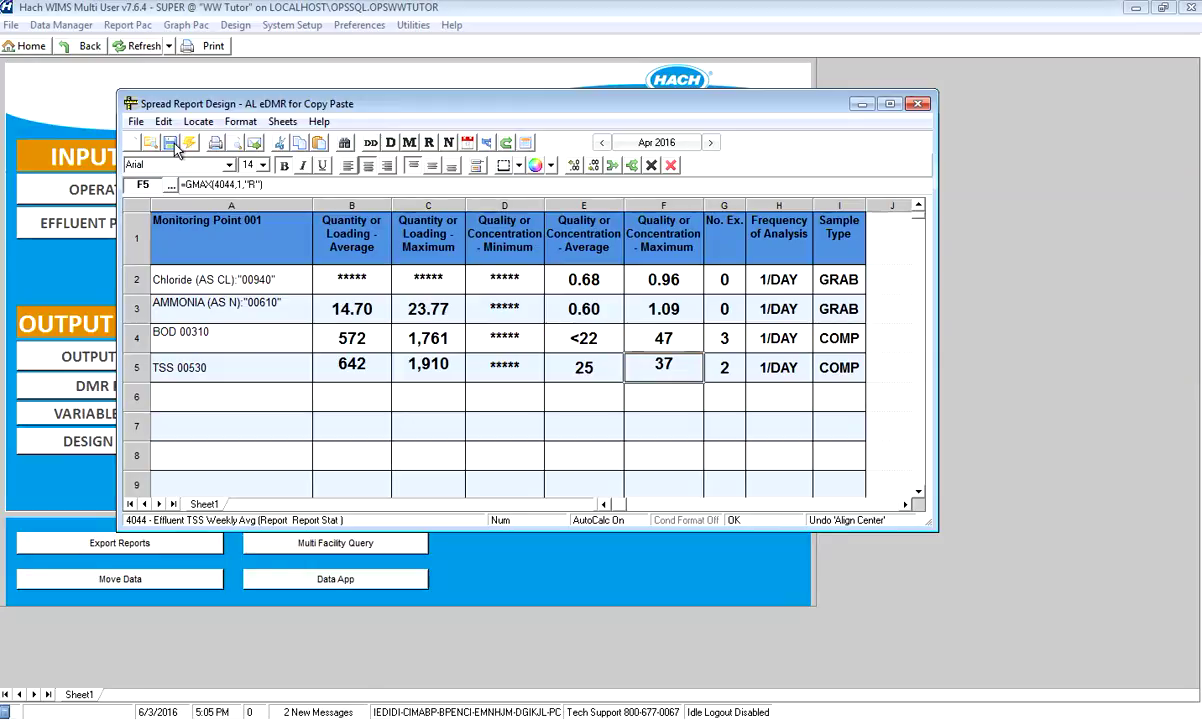